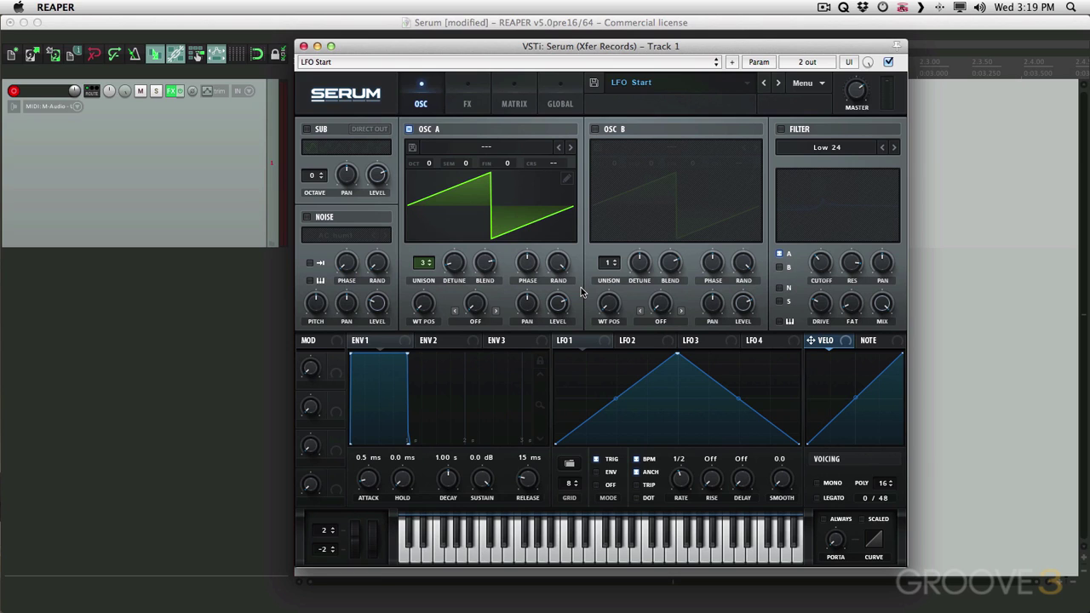
# Load the SQ 2notes [GS] preset from the Seq category in place of LFO Start.
pyautogui.click(640, 89)
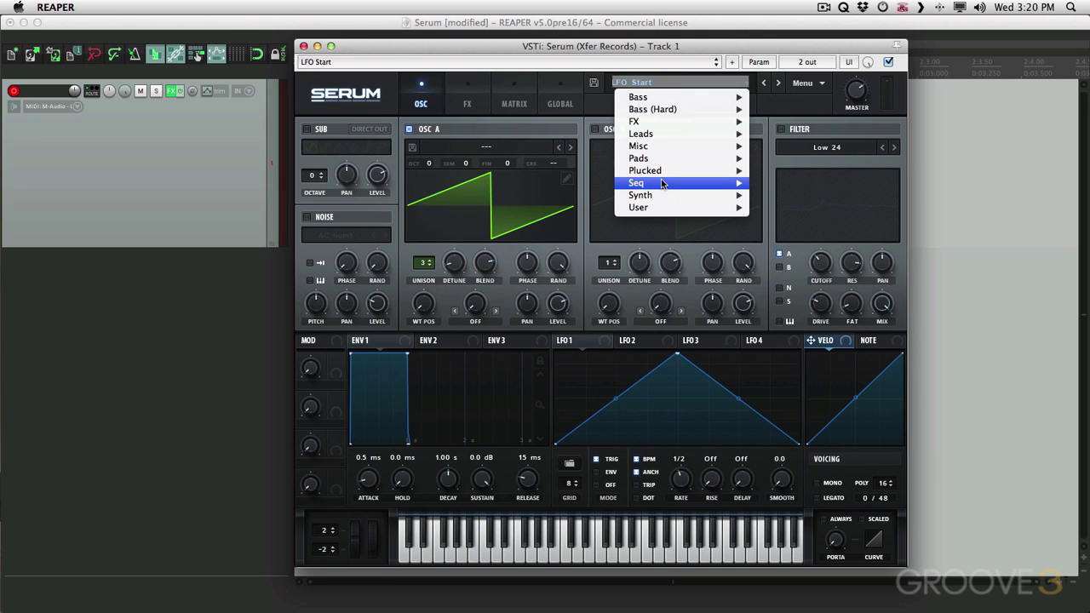
pyautogui.moveTo(663, 186)
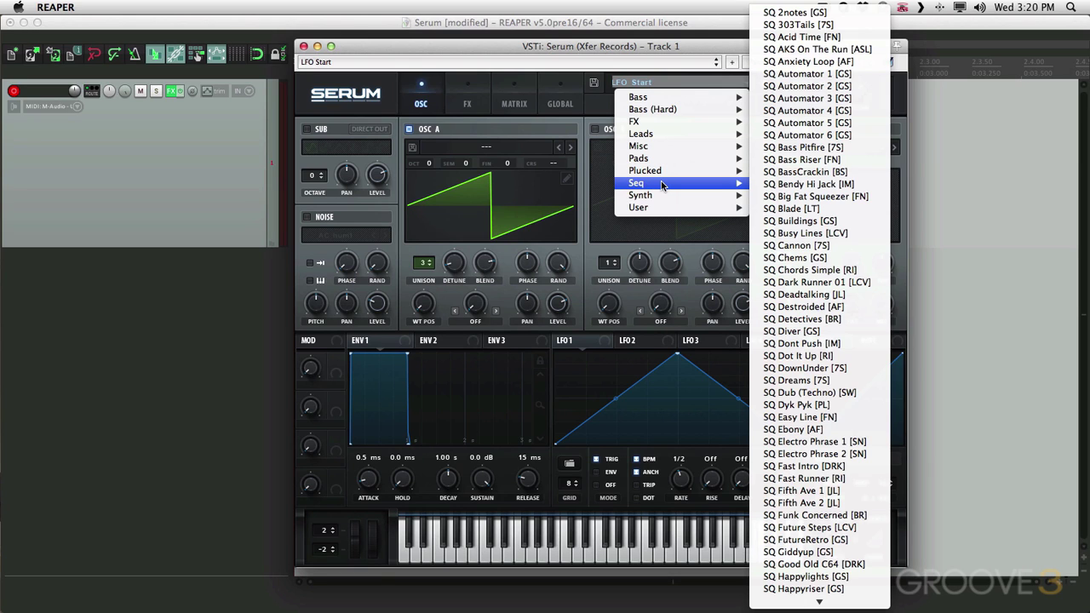
pyautogui.click(810, 13)
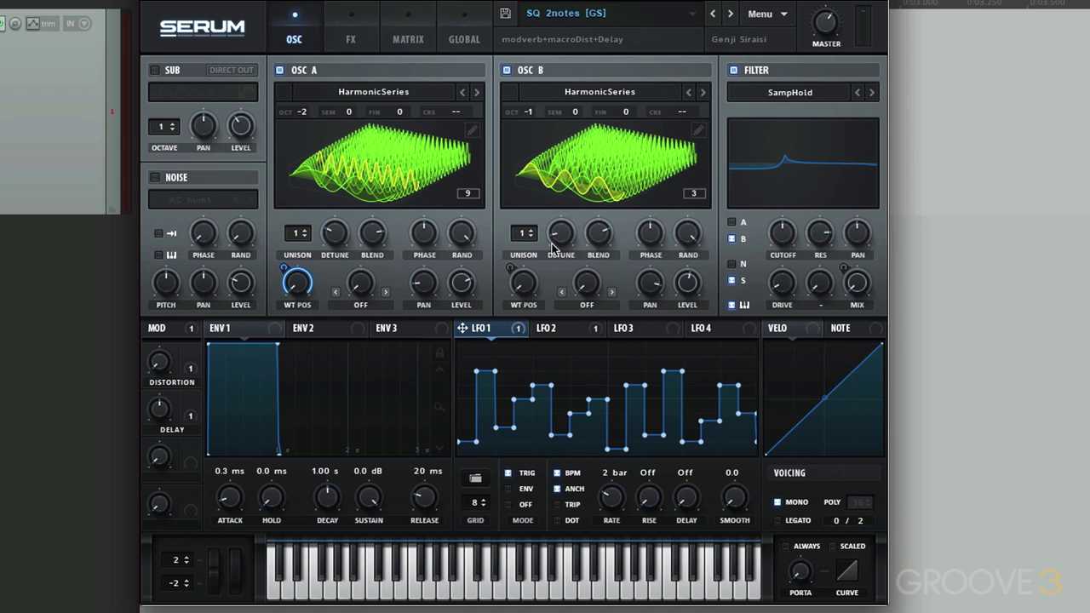
# Solo OSC A, then OSC B, and show LFO 2's step pattern with both oscillators back on.
pyautogui.click(507, 71)
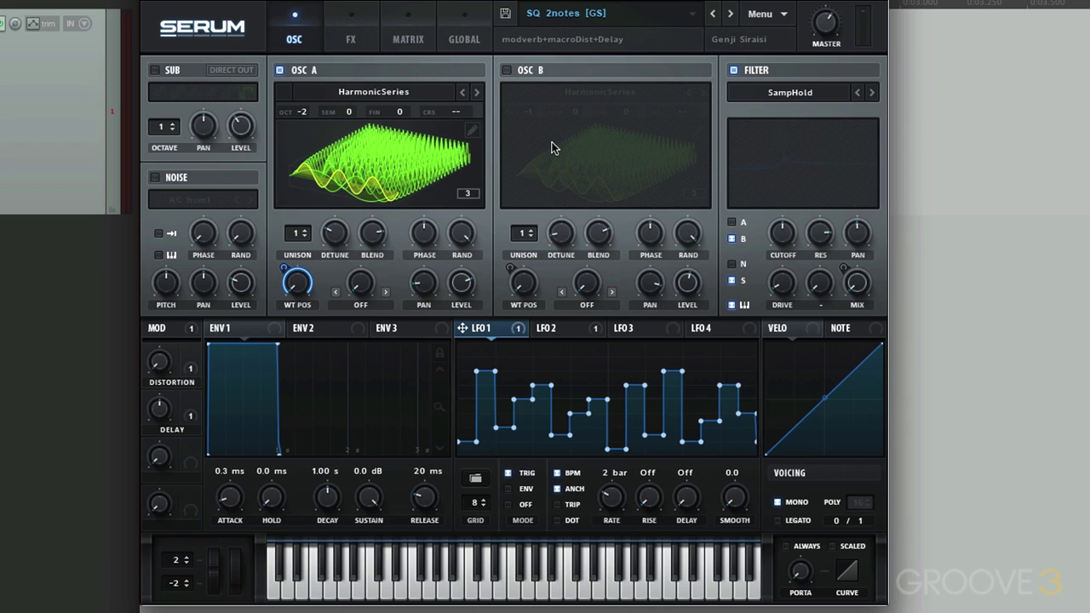
pyautogui.click(507, 71)
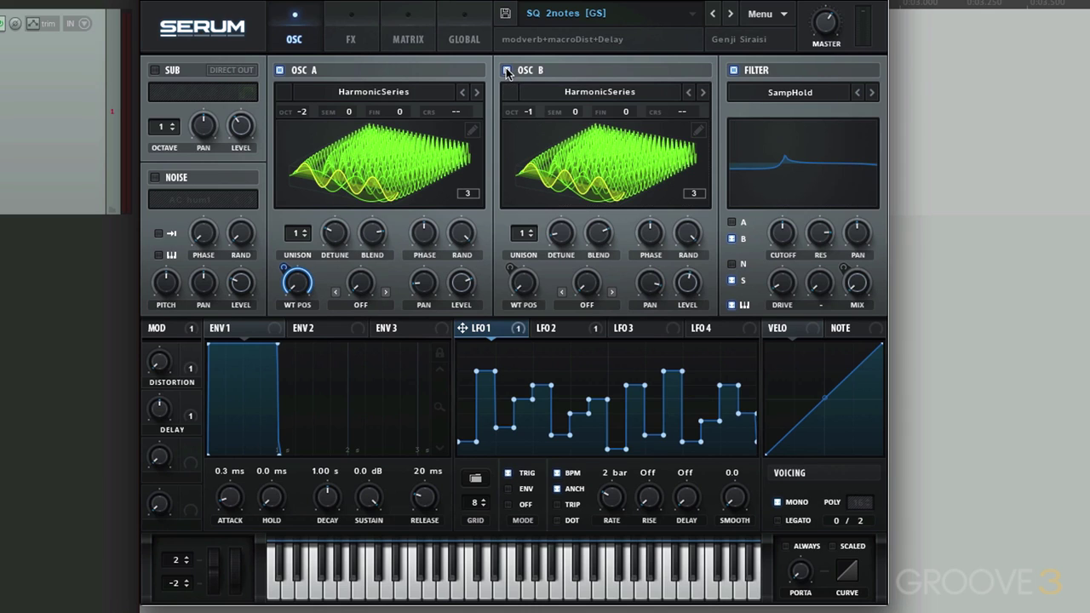
pyautogui.click(279, 70)
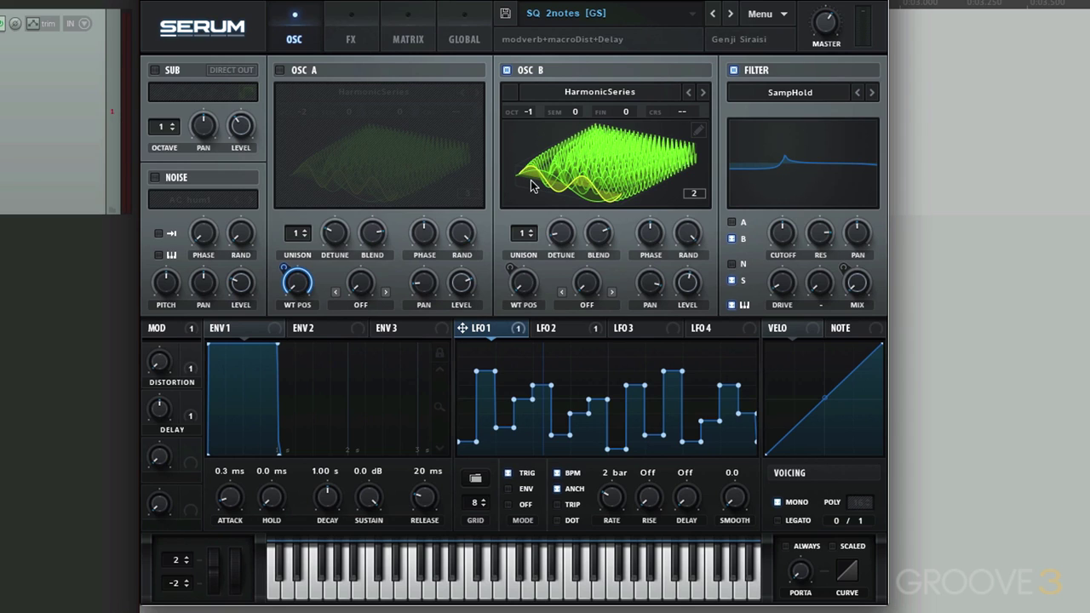
pyautogui.click(575, 337)
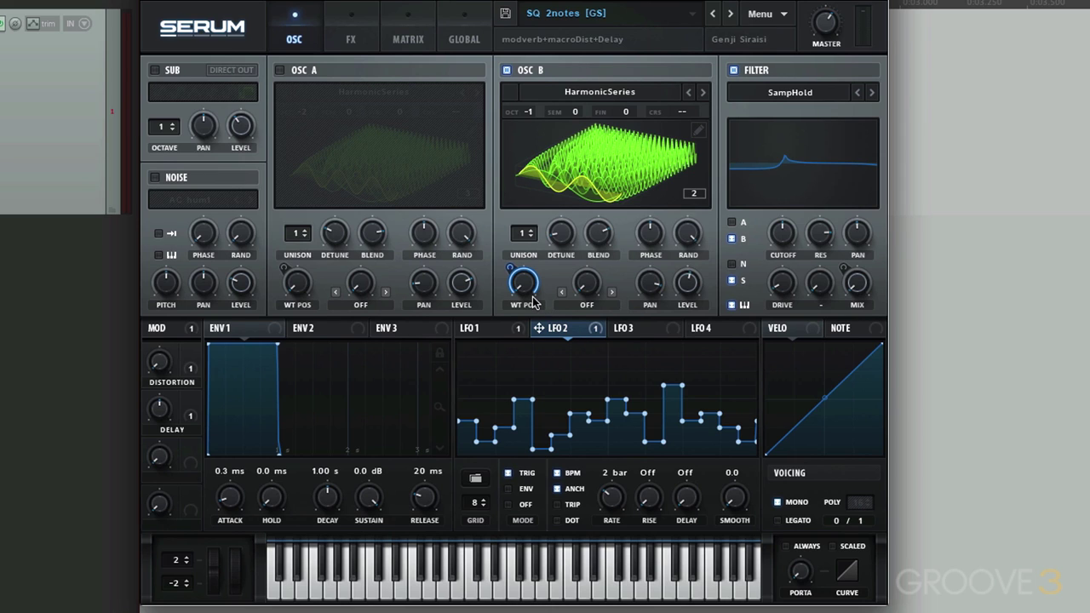
pyautogui.click(280, 71)
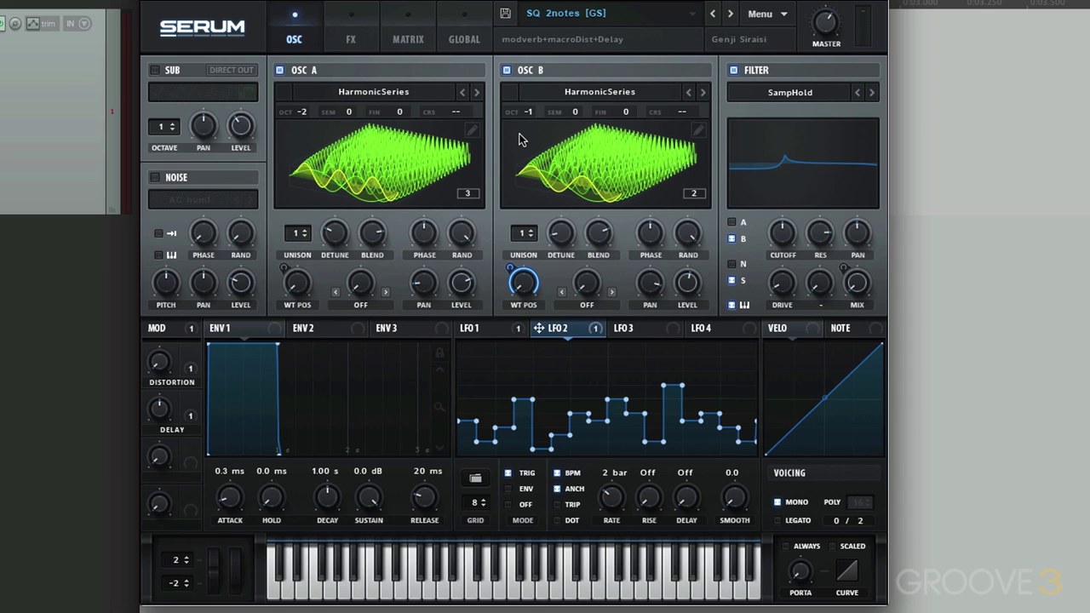
pyautogui.click(477, 39)
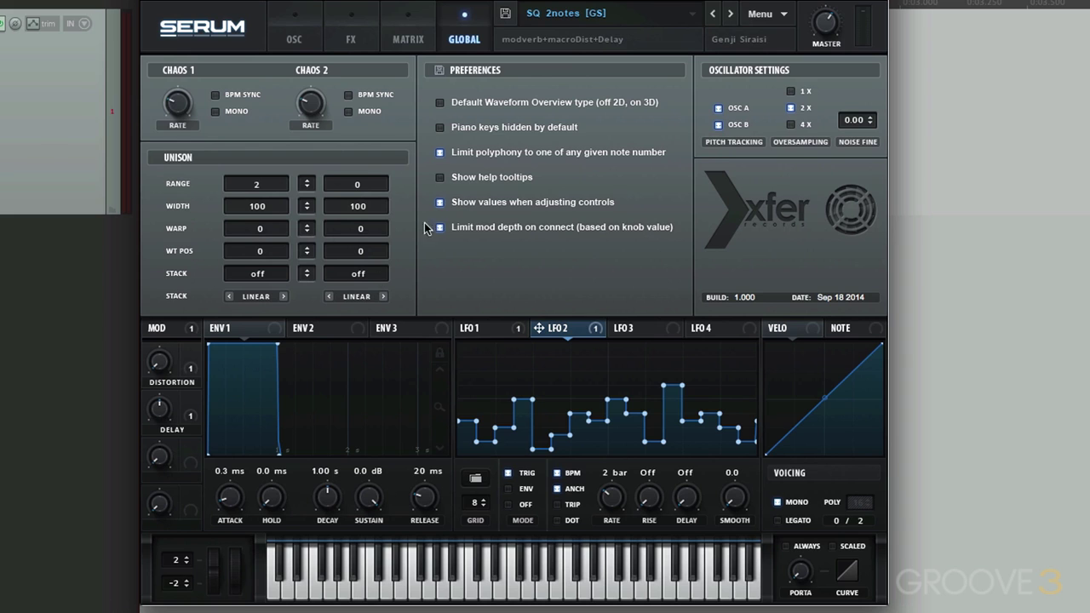
pyautogui.click(296, 40)
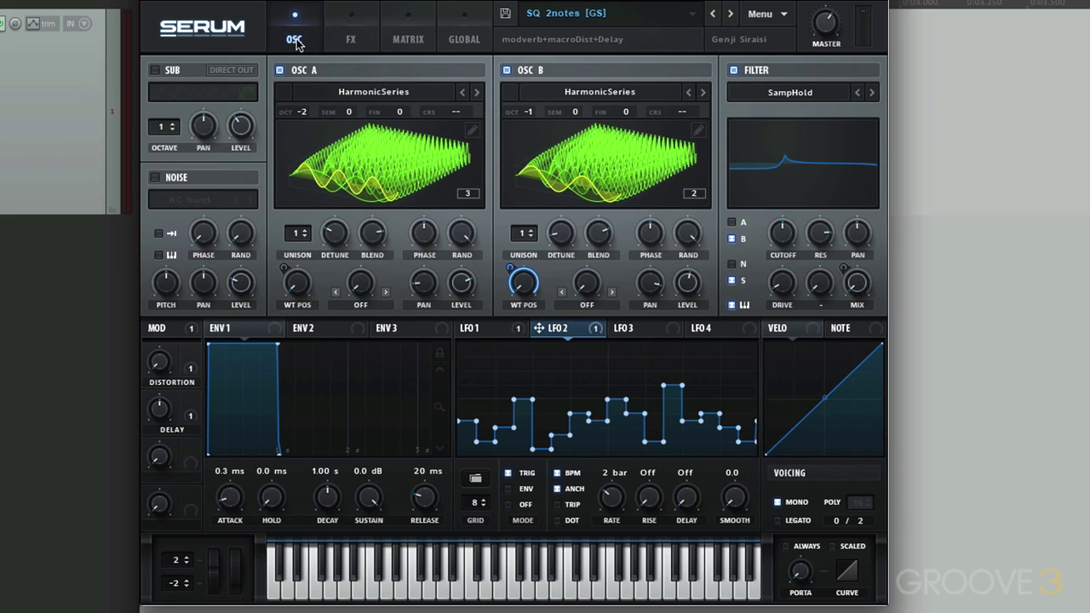
pyautogui.click(407, 41)
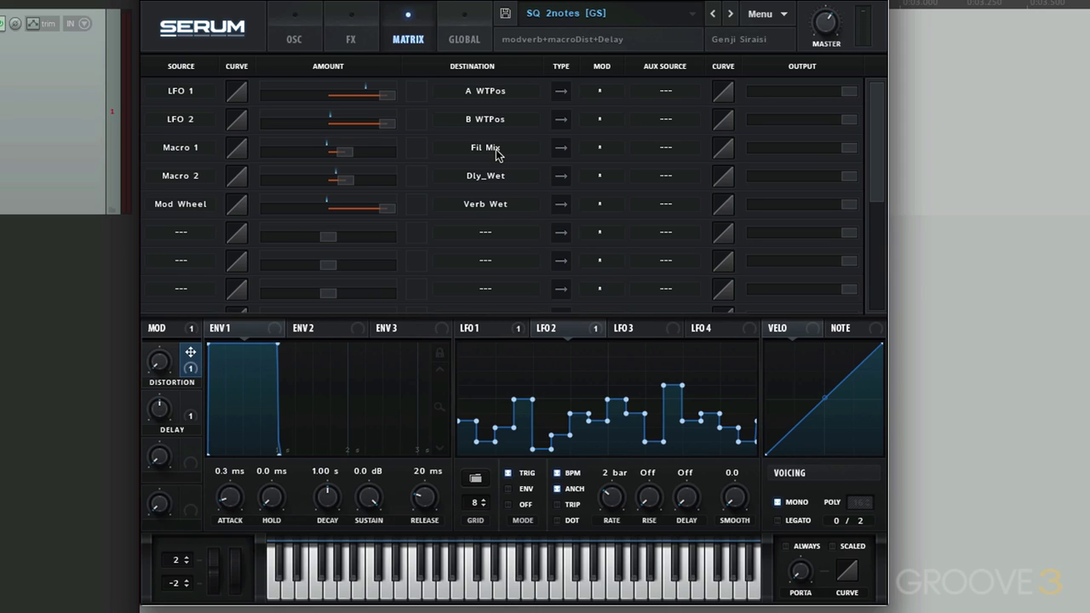
pyautogui.click(303, 44)
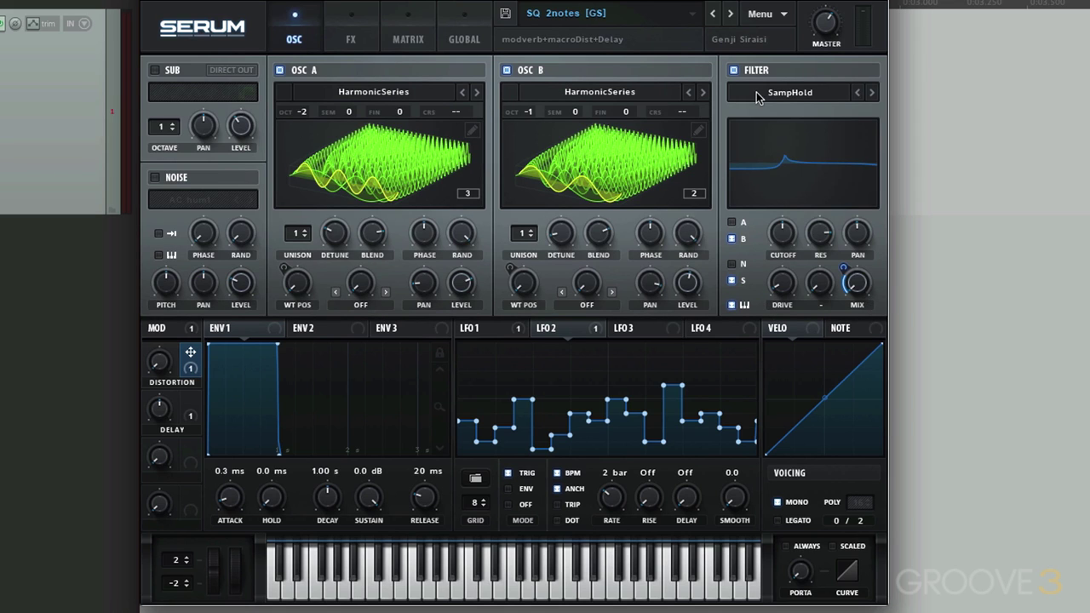
# Play the sequence and raise the Distortion macro to 20%.
pyautogui.press('space')
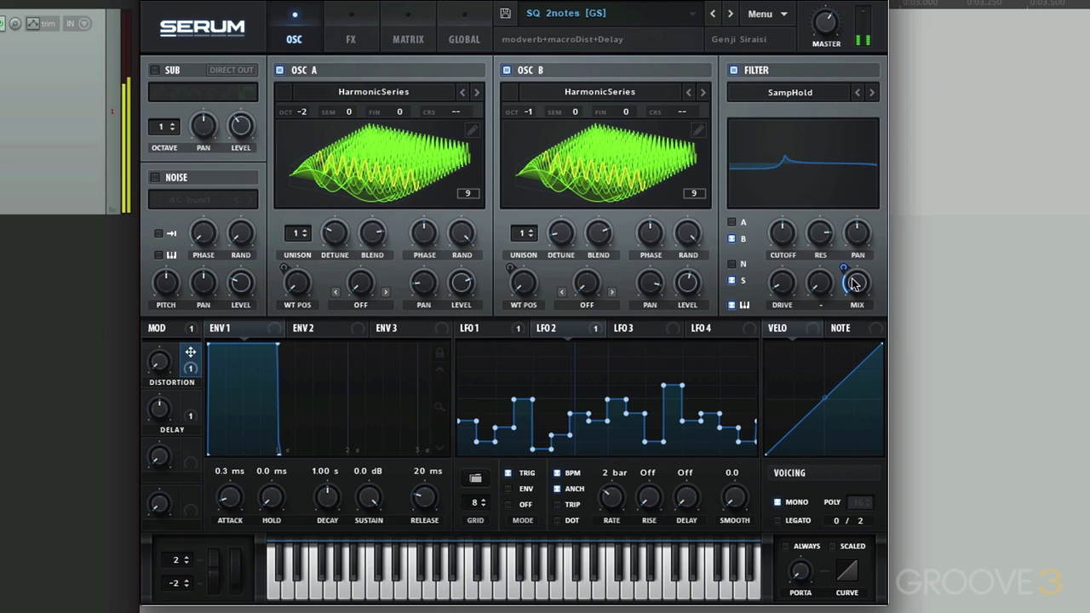
pyautogui.press('space')
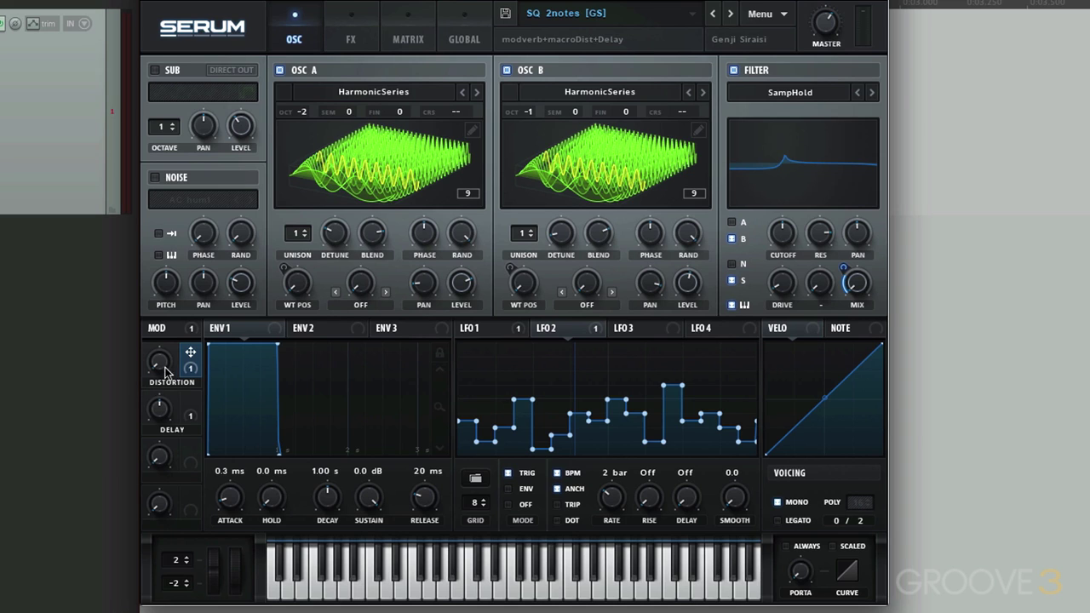
pyautogui.press('space')
pyautogui.moveTo(159, 360)
pyautogui.moveTo(159, 360); pyautogui.dragTo(158, 330)
# Keep the SampHold filter type and bring up the modulation matrix.
pyautogui.click(789, 95)
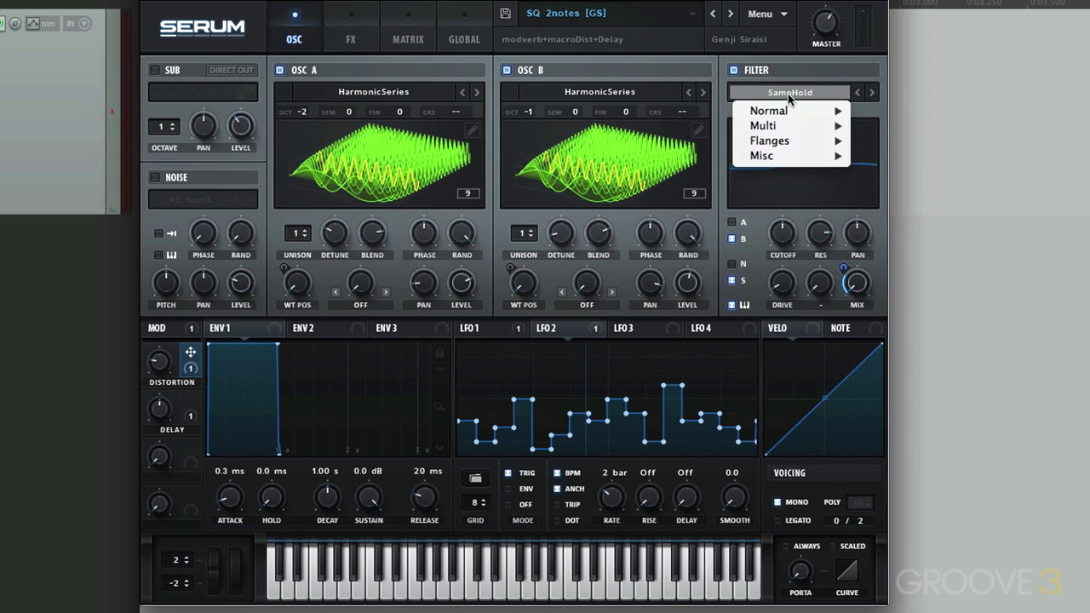
pyautogui.moveTo(776, 162)
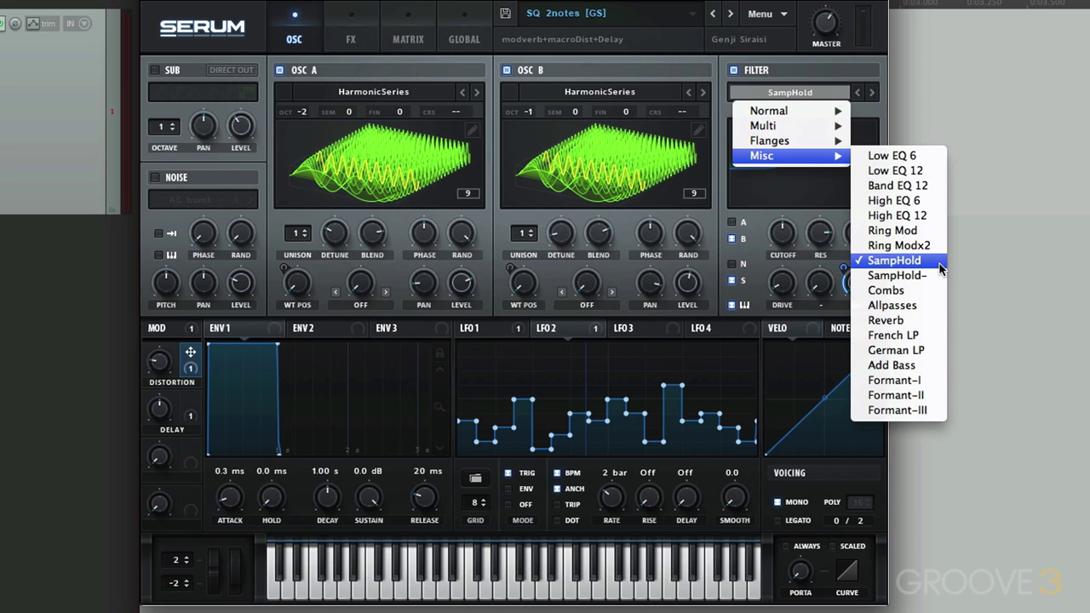
pyautogui.click(777, 195)
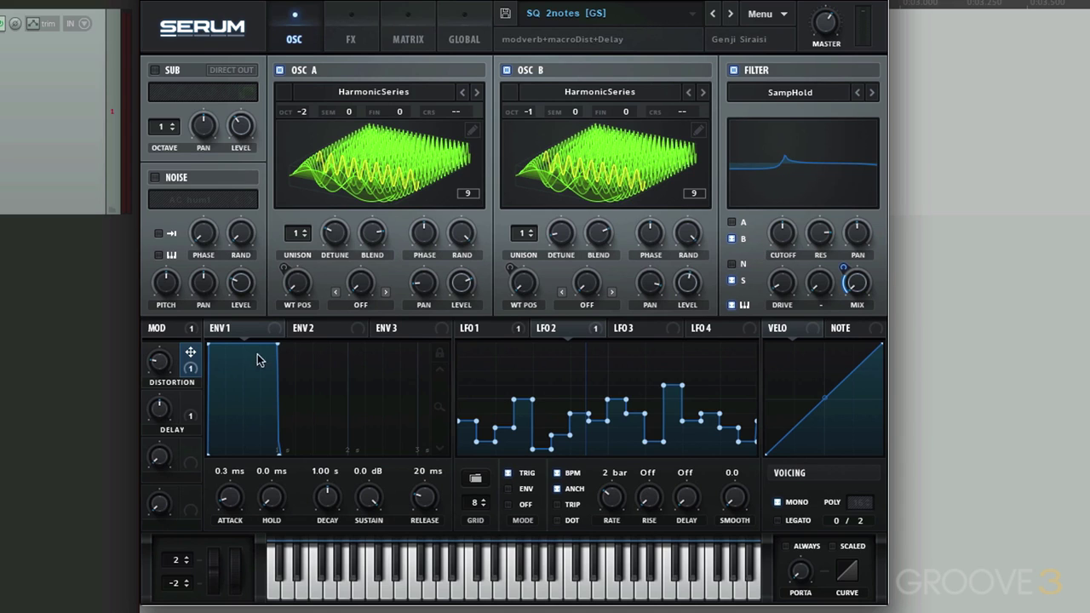
pyautogui.moveTo(163, 370)
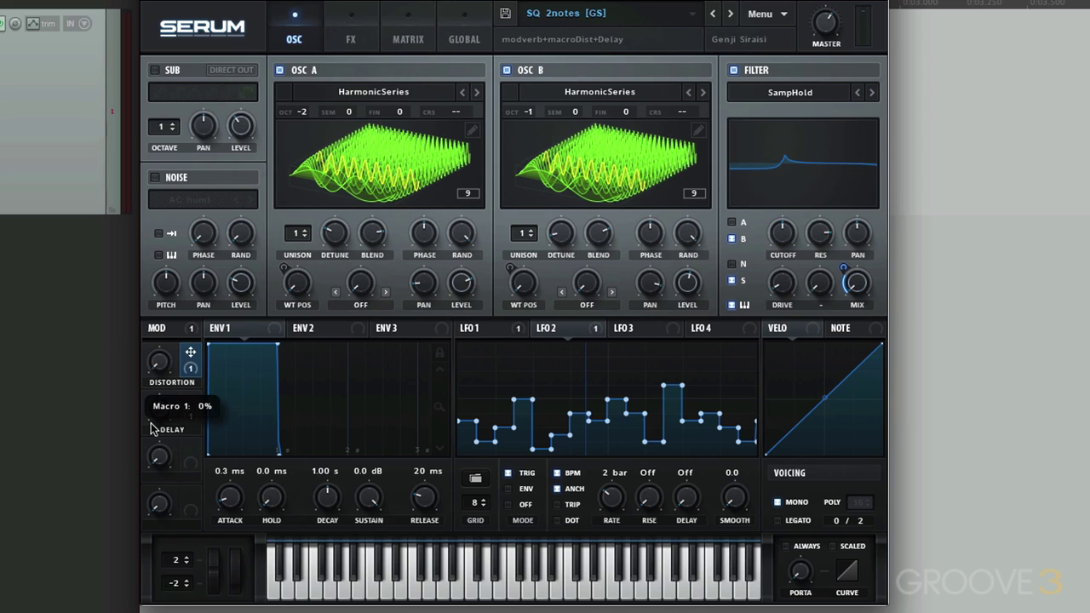
pyautogui.click(395, 42)
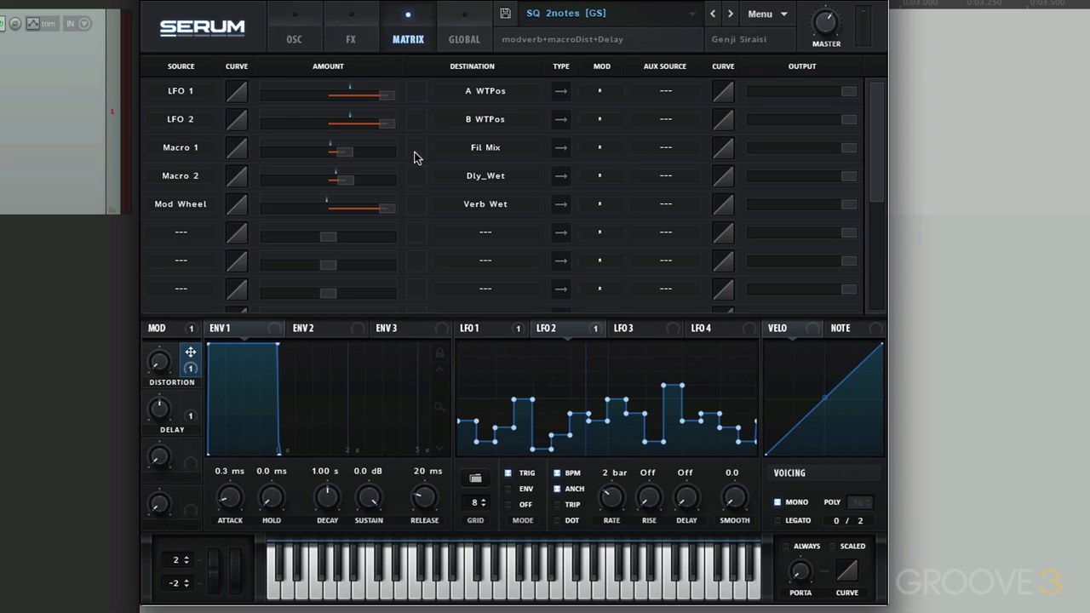
# Select the Delay macro in the effects rack and inspect the modulation matrix.
pyautogui.click(365, 38)
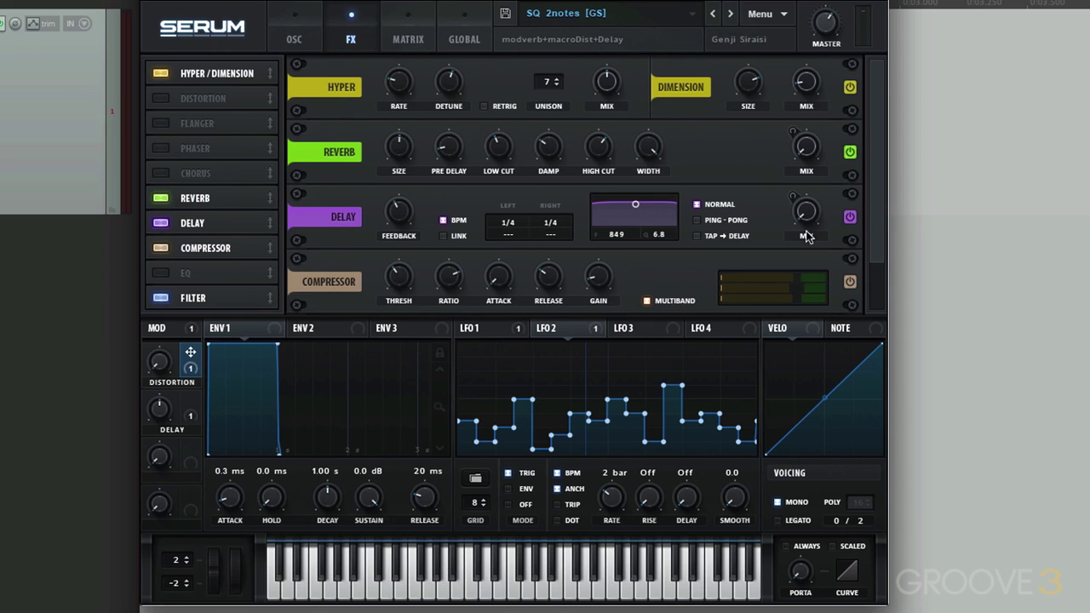
pyautogui.click(191, 413)
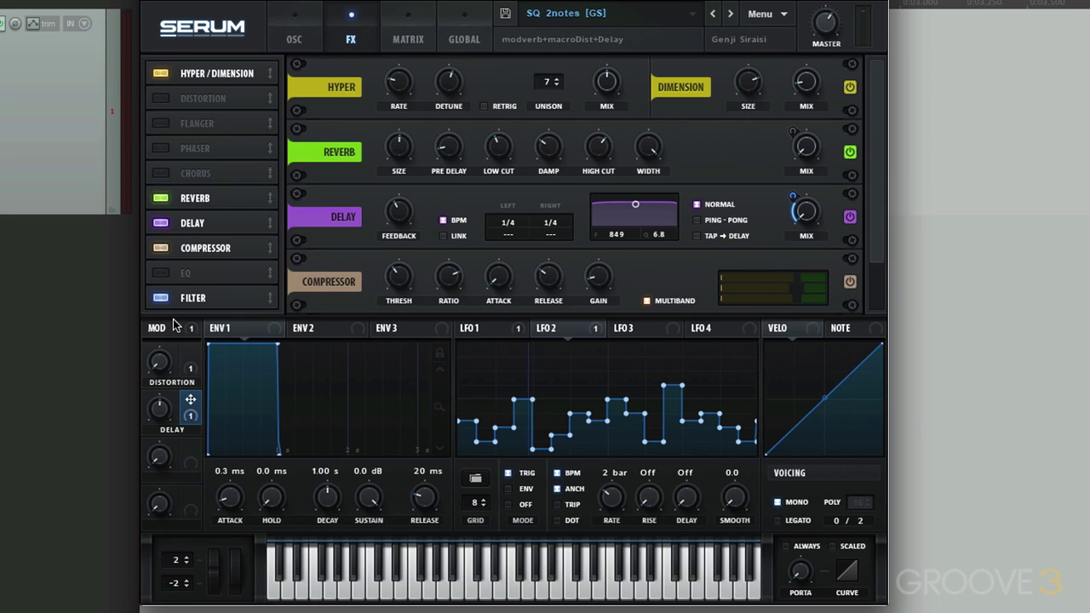
pyautogui.click(417, 38)
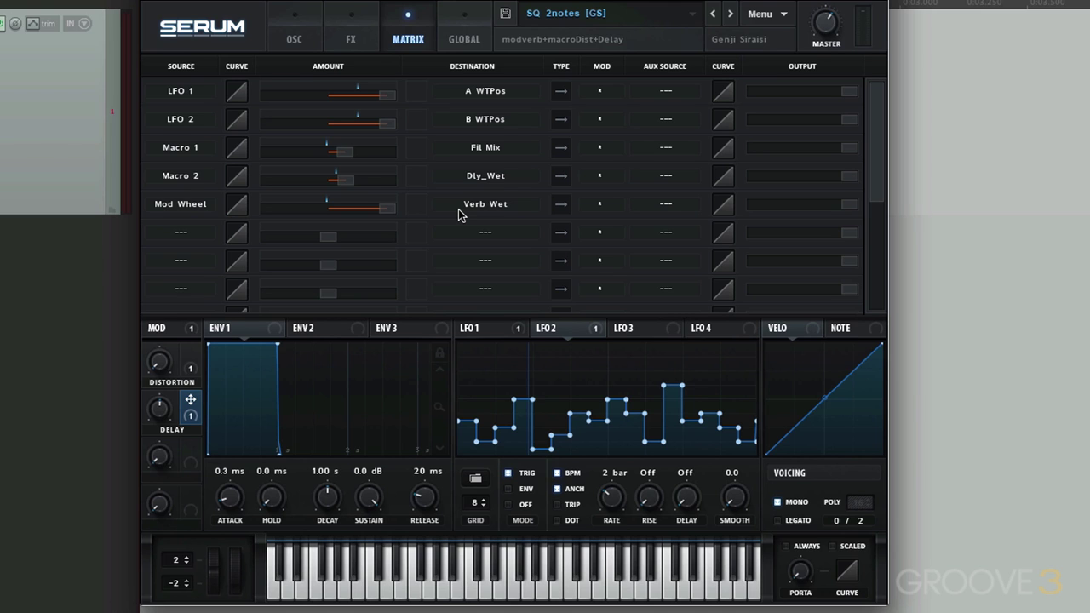
# Route the mod wheel to Reverb Mix and confirm the Verb Wet routing in the matrix.
pyautogui.click(351, 39)
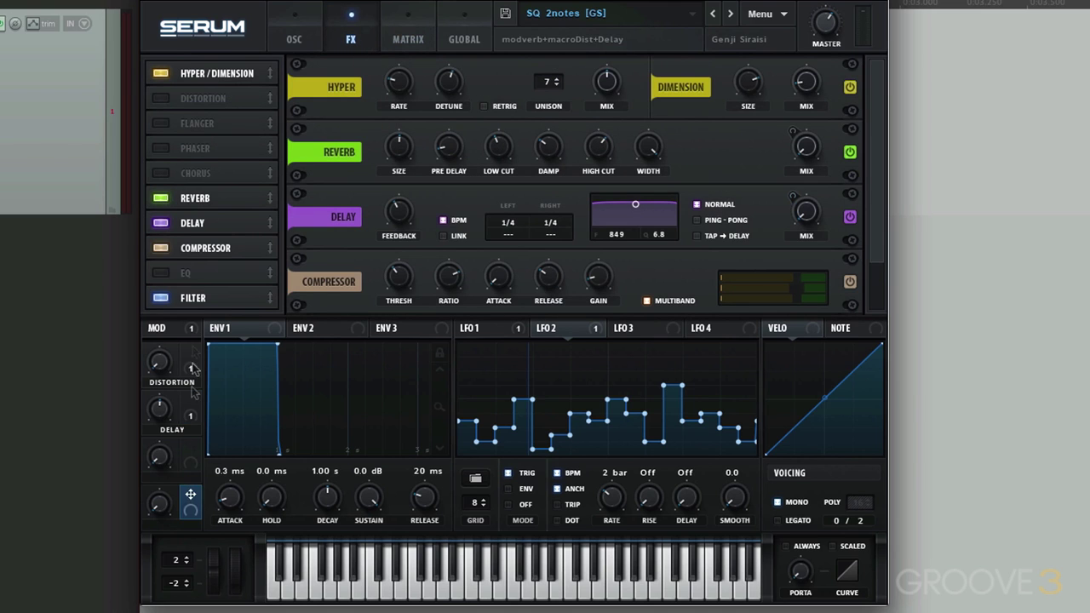
pyautogui.moveTo(181, 330); pyautogui.dragTo(802, 165)
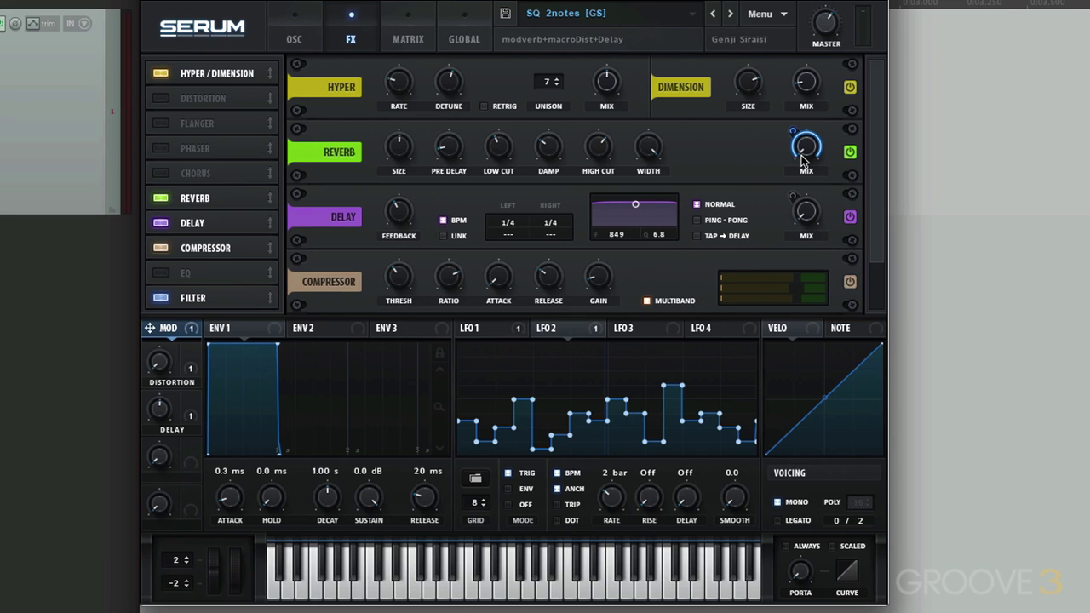
pyautogui.click(397, 46)
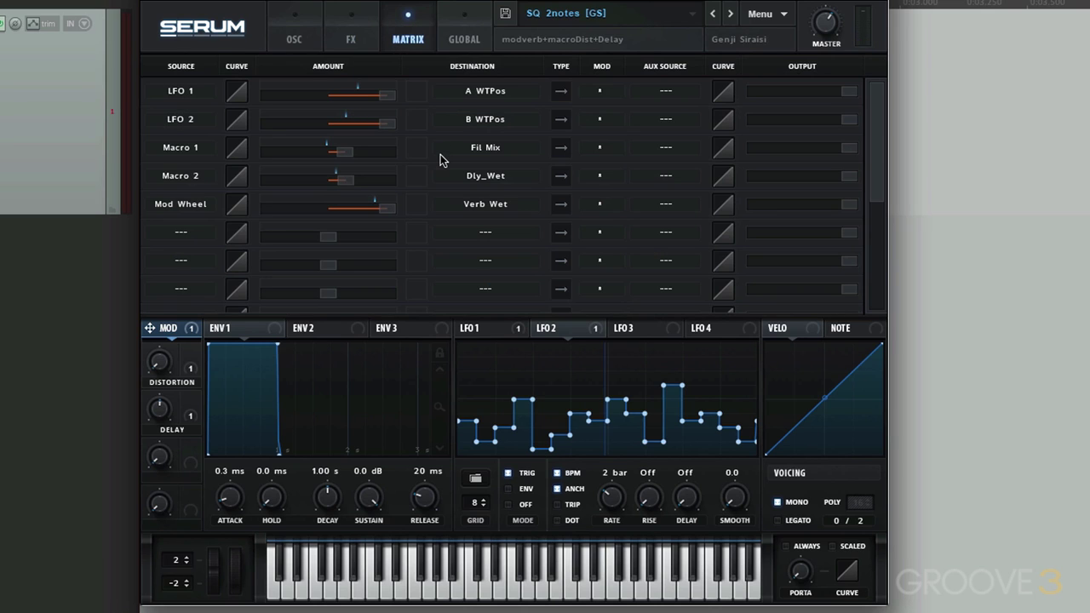
# Mute OSC B on the oscillator page and display LFO 1's step pattern.
pyautogui.click(299, 47)
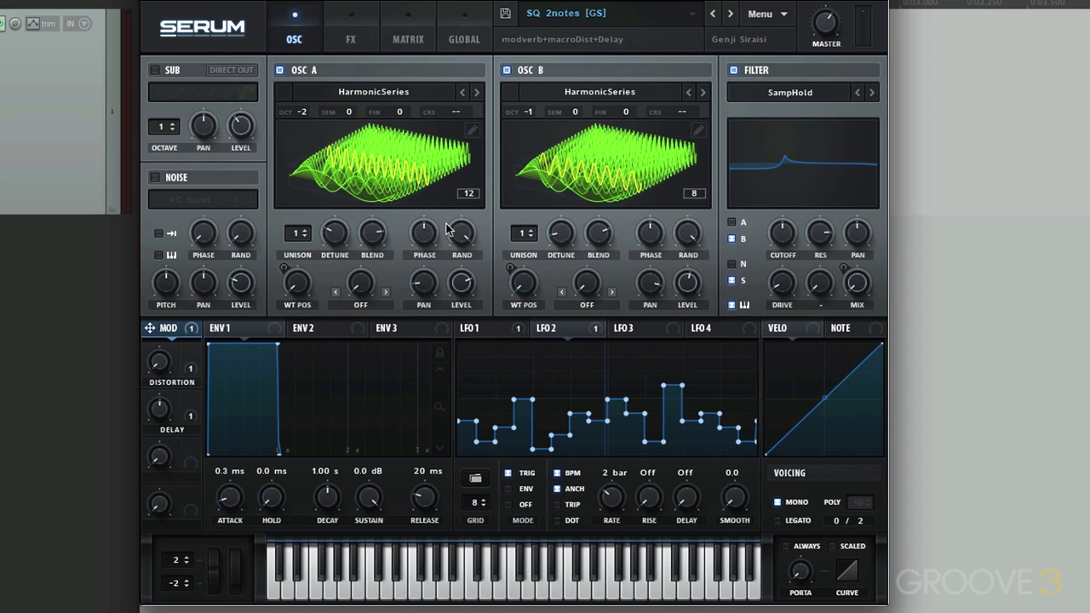
pyautogui.click(506, 71)
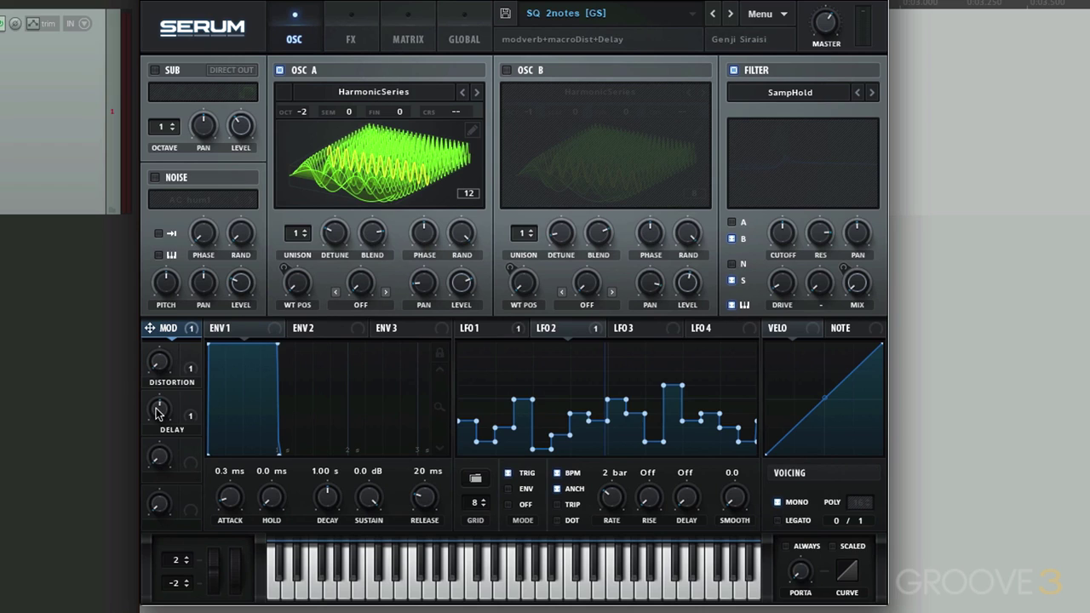
pyautogui.moveTo(152, 511)
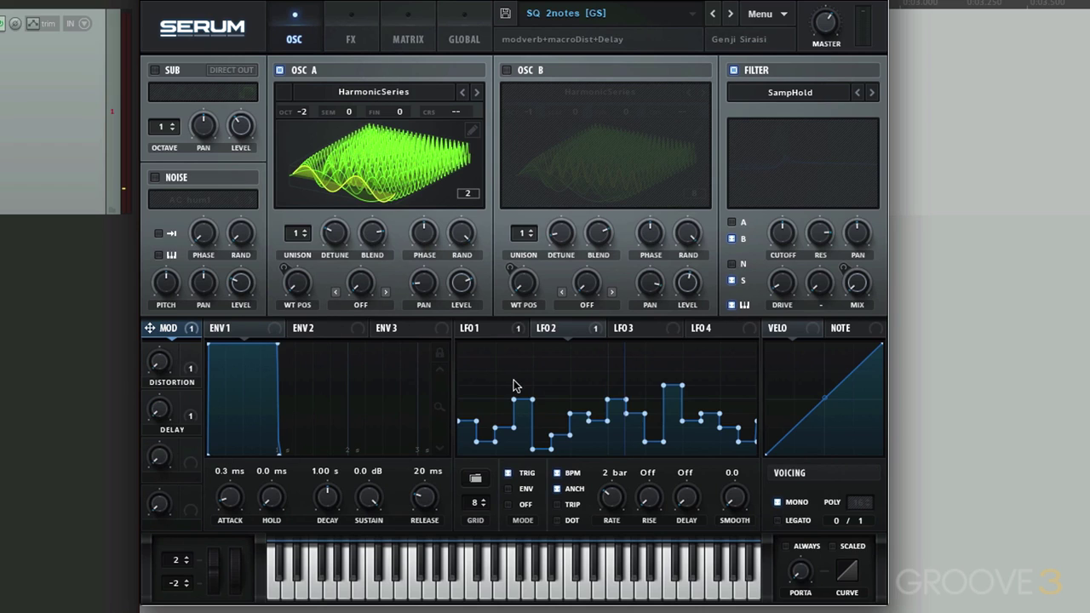
pyautogui.click(498, 327)
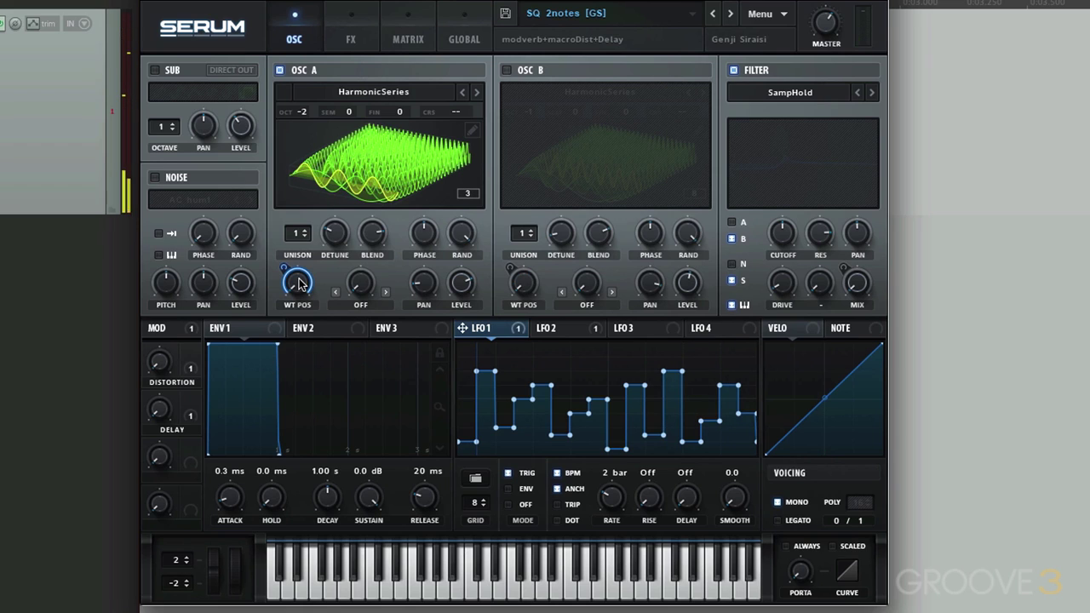
# Switch OSC A's wavetable display to a flat 2D waveform.
pyautogui.click(436, 196)
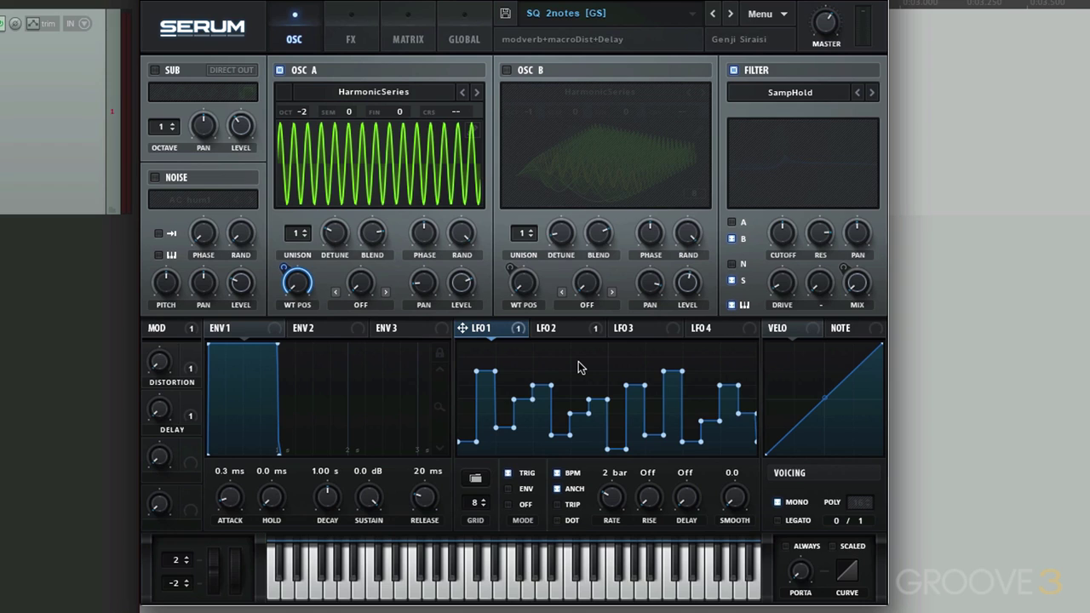
# Load the User > Basic saw wavetable into OSC A and bypass LFO 1's WT POS modulation.
pyautogui.click(369, 93)
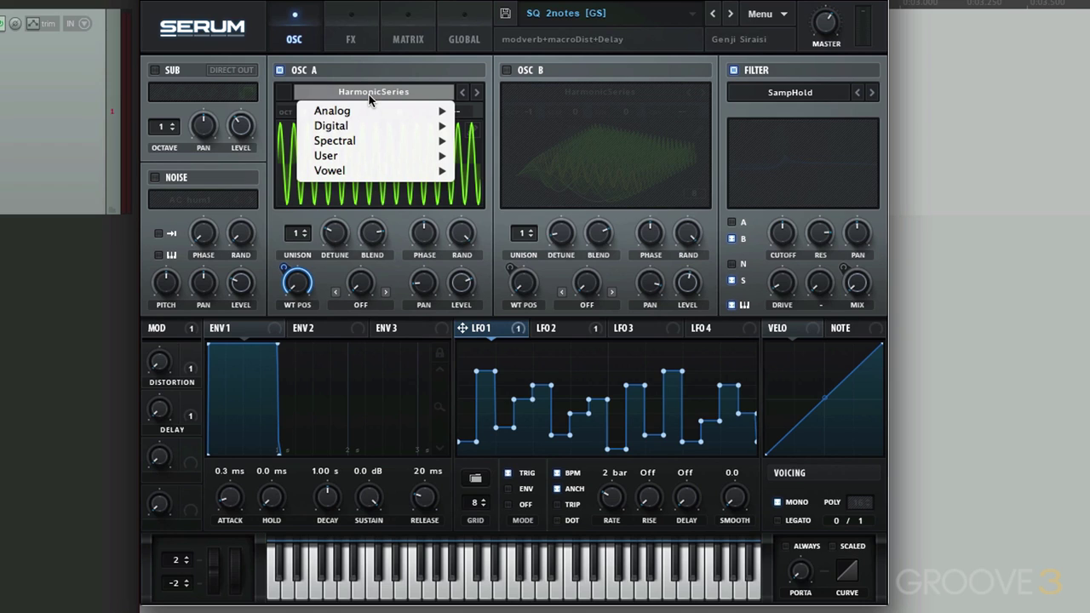
pyautogui.moveTo(365, 153)
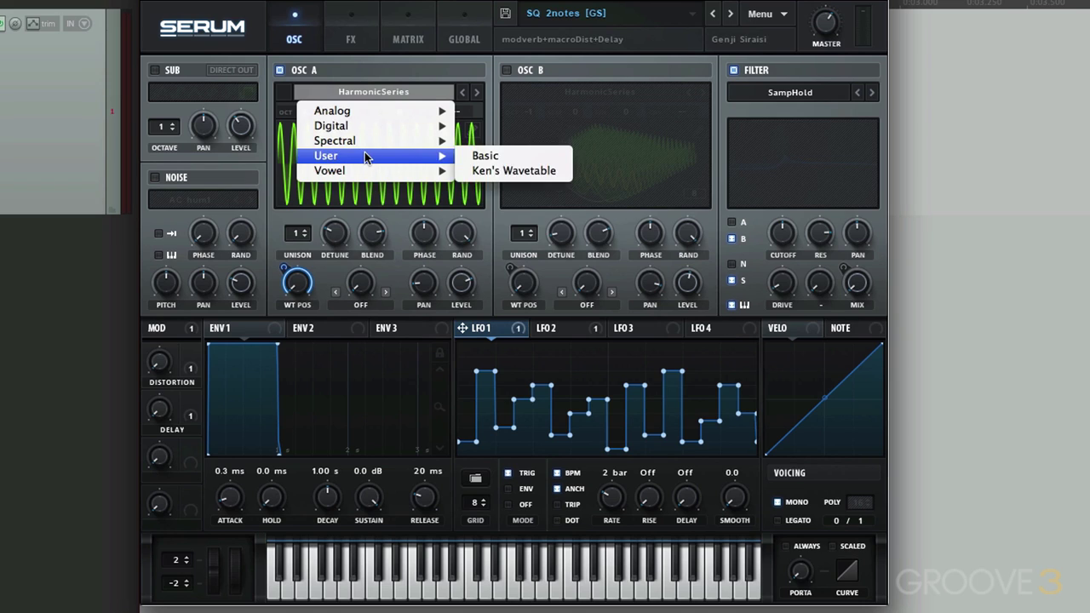
pyautogui.click(492, 157)
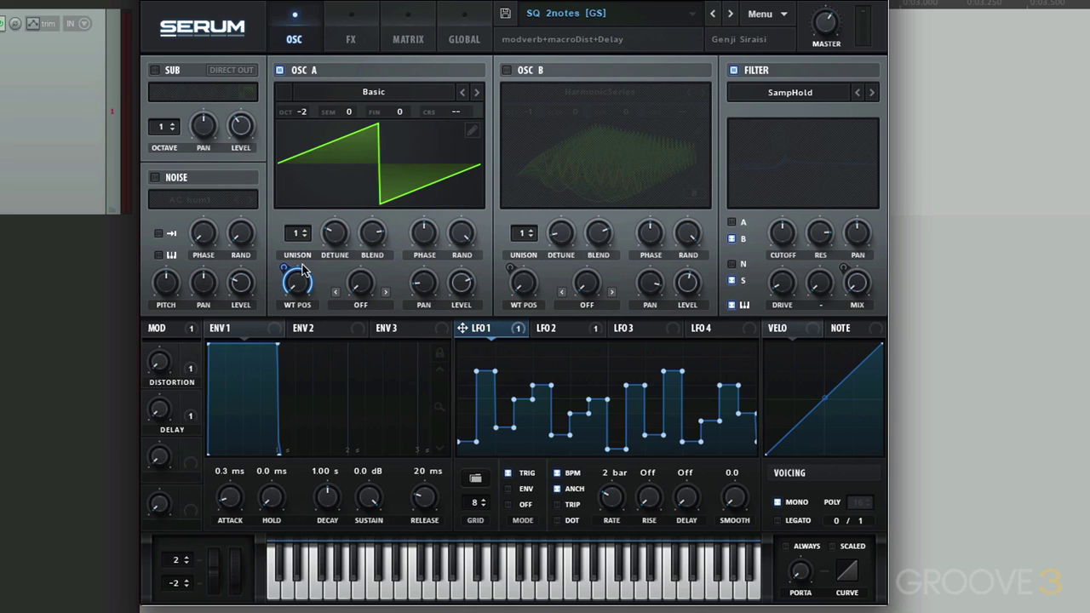
pyautogui.rightClick(297, 283)
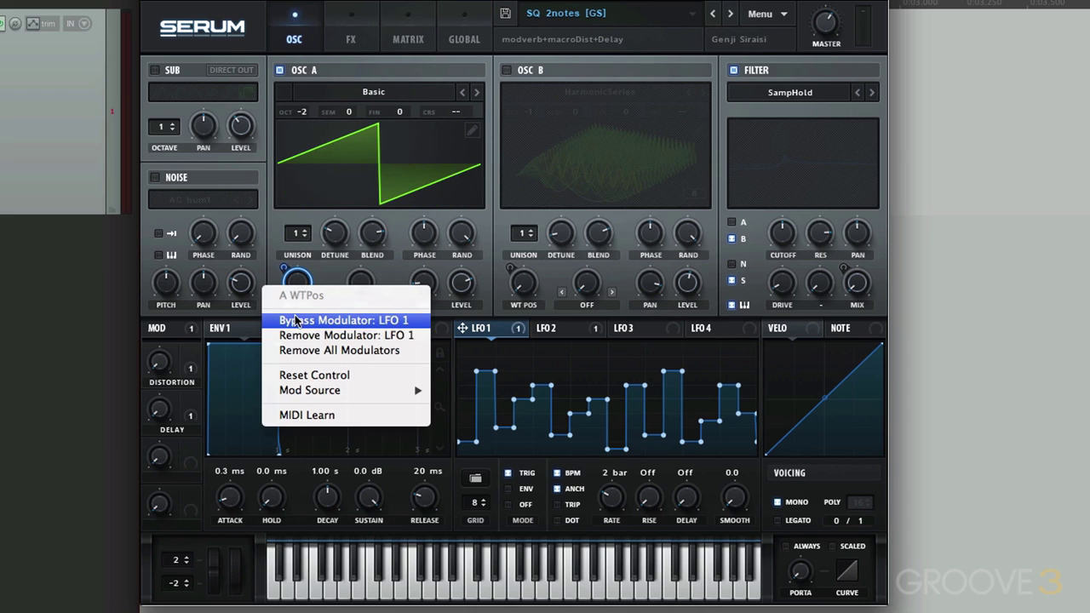
pyautogui.click(296, 320)
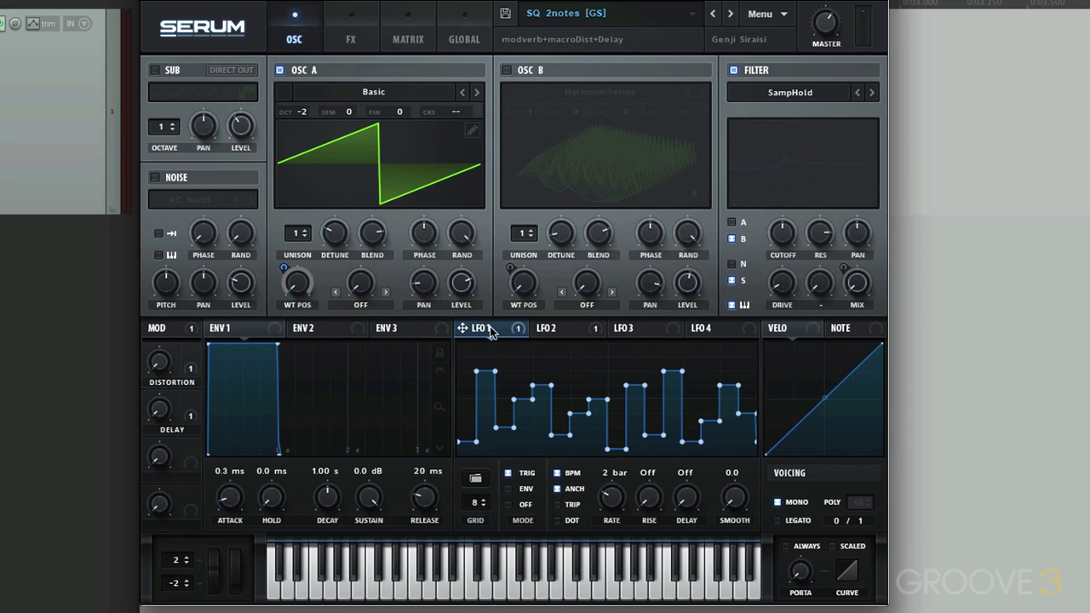
# Route LFO 1 to OSC A's semitone pitch and set OSC A to octave +1.
pyautogui.moveTo(490, 333); pyautogui.dragTo(347, 112)
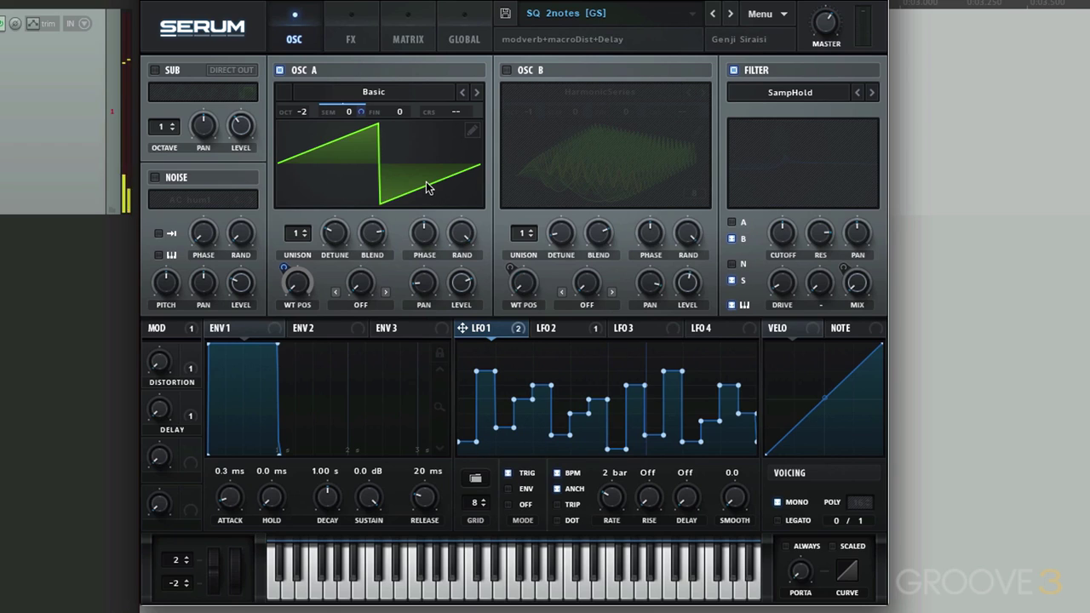
pyautogui.moveTo(304, 117); pyautogui.dragTo(309, 85)
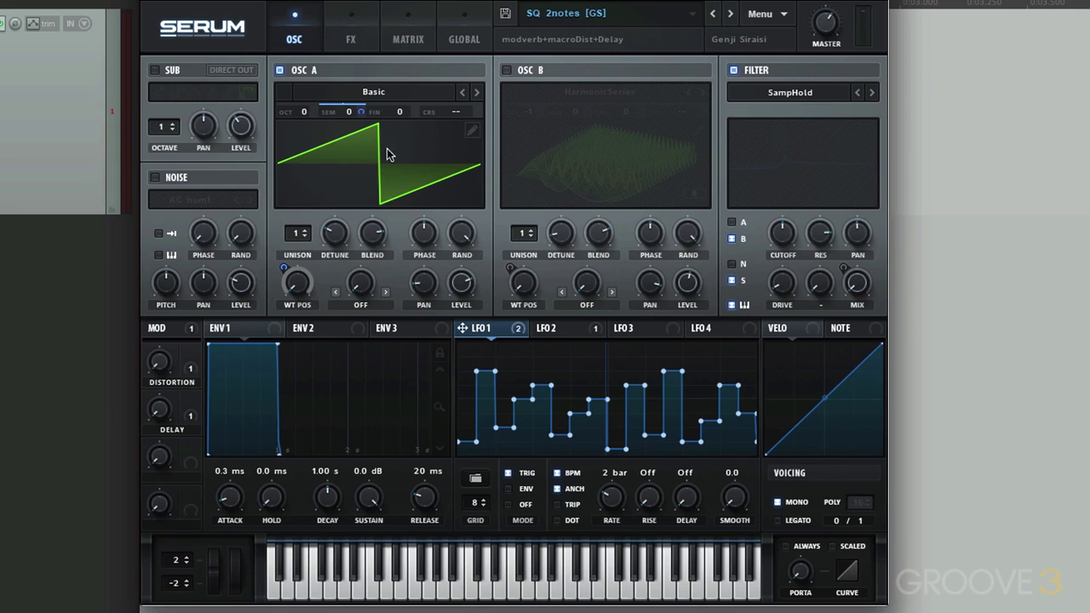
pyautogui.moveTo(310, 112); pyautogui.dragTo(315, 86)
# Revert to SQ 2notes, mute OSC B, and lower several middle steps of LFO 1's pattern.
pyautogui.click(730, 14)
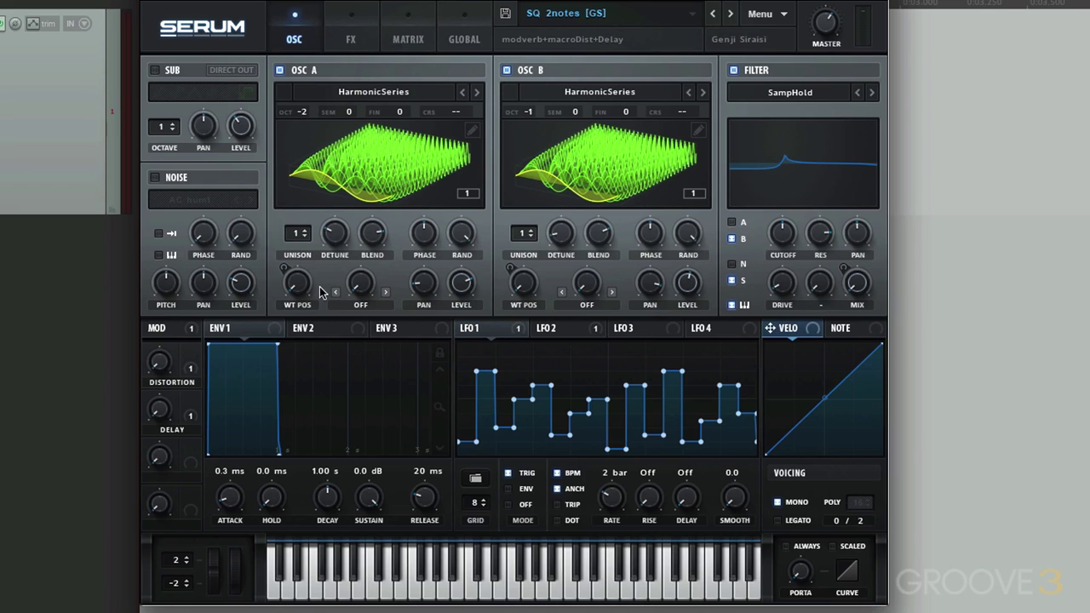
pyautogui.click(504, 70)
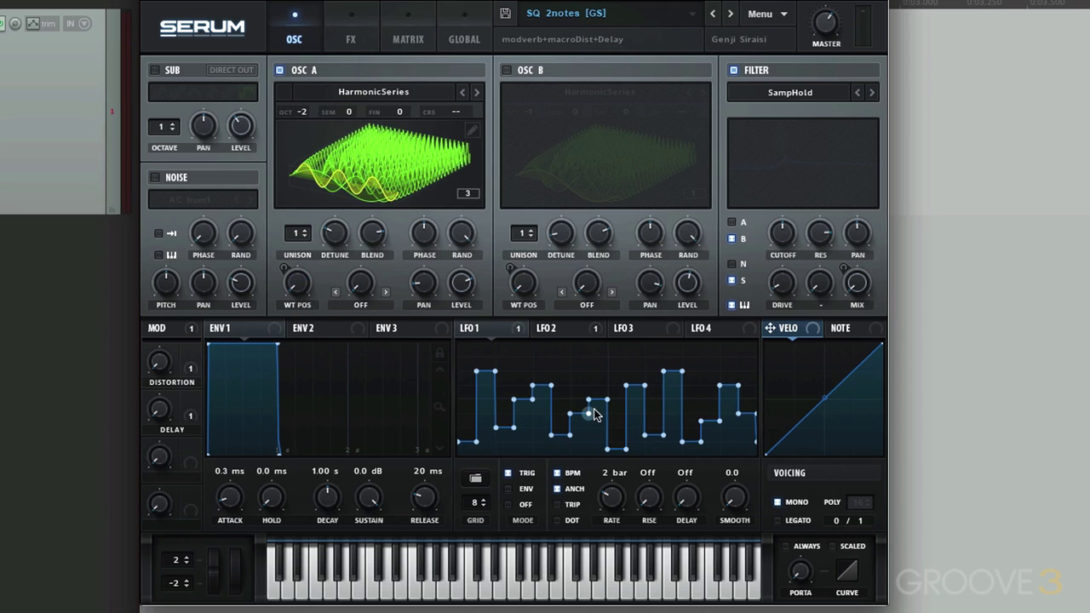
pyautogui.moveTo(547, 390); pyautogui.dragTo(532, 356)
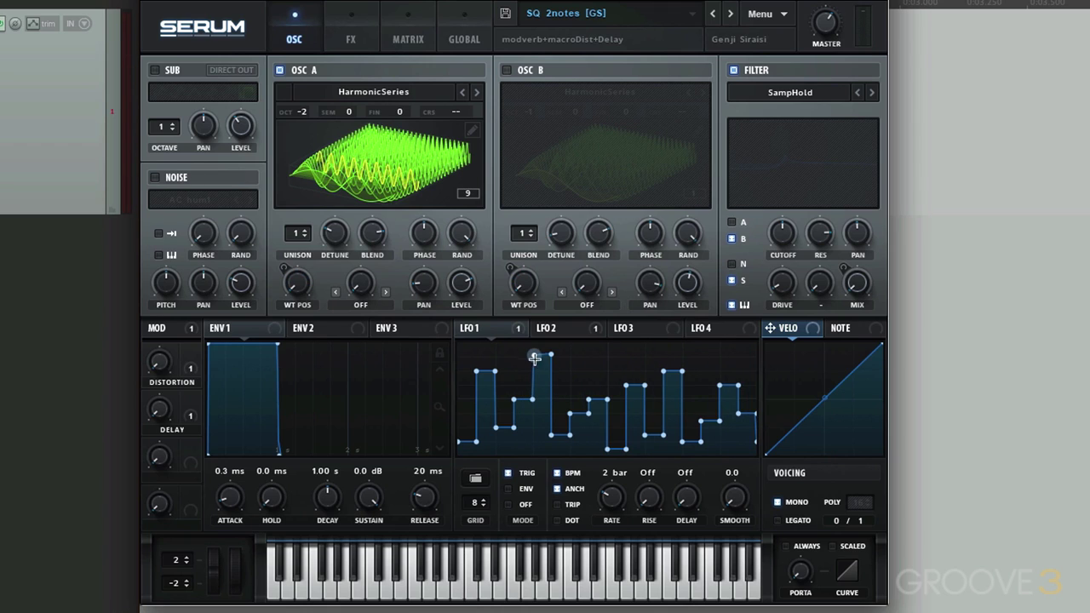
pyautogui.moveTo(540, 355); pyautogui.dragTo(536, 452)
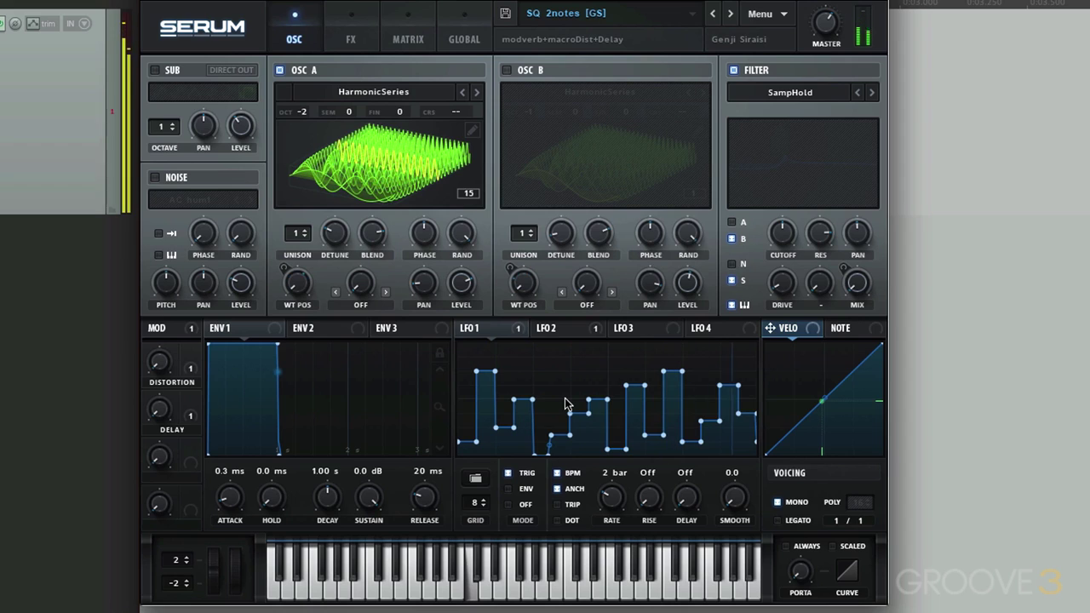
pyautogui.moveTo(588, 401)
pyautogui.mouseDown()
pyautogui.moveTo(589, 384)
pyautogui.moveTo(607, 384)
pyautogui.mouseUp()
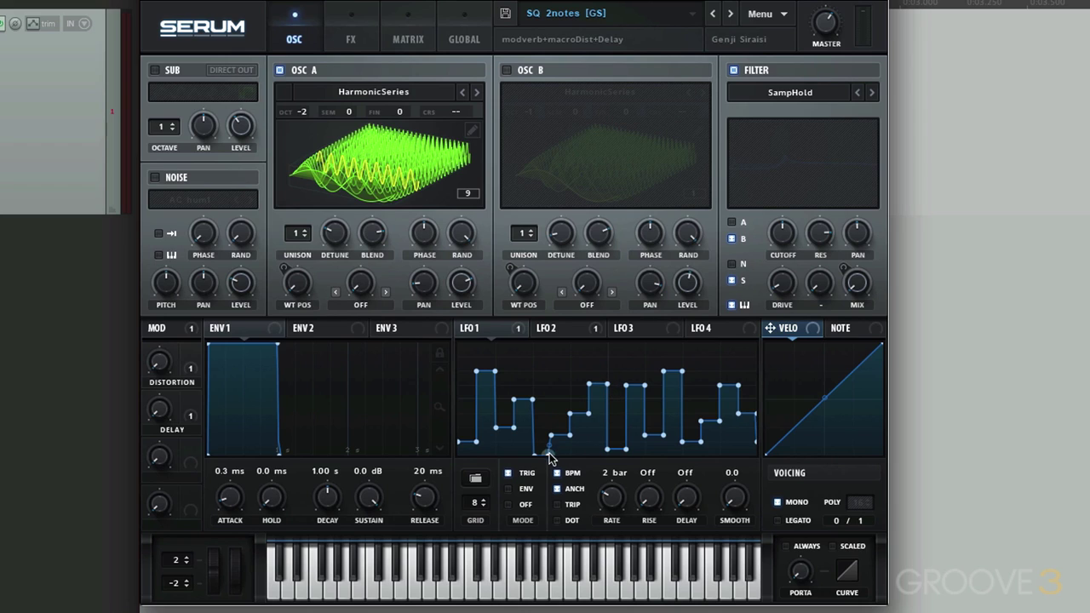
pyautogui.moveTo(549, 443); pyautogui.dragTo(532, 446)
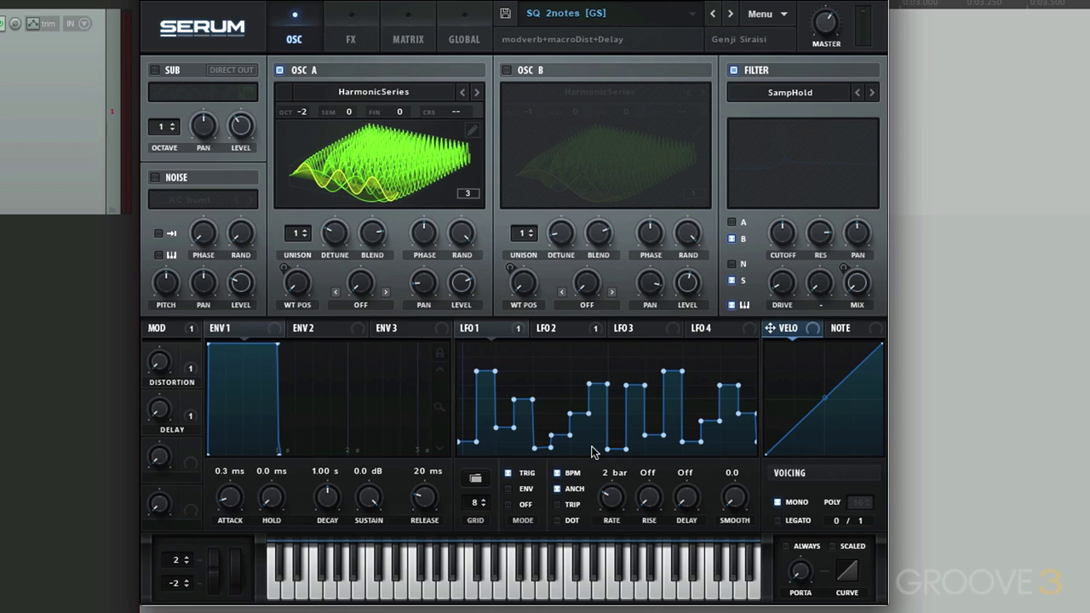
# Solo OSC B by muting OSC A, and display LFO 2's step pattern.
pyautogui.click(509, 70)
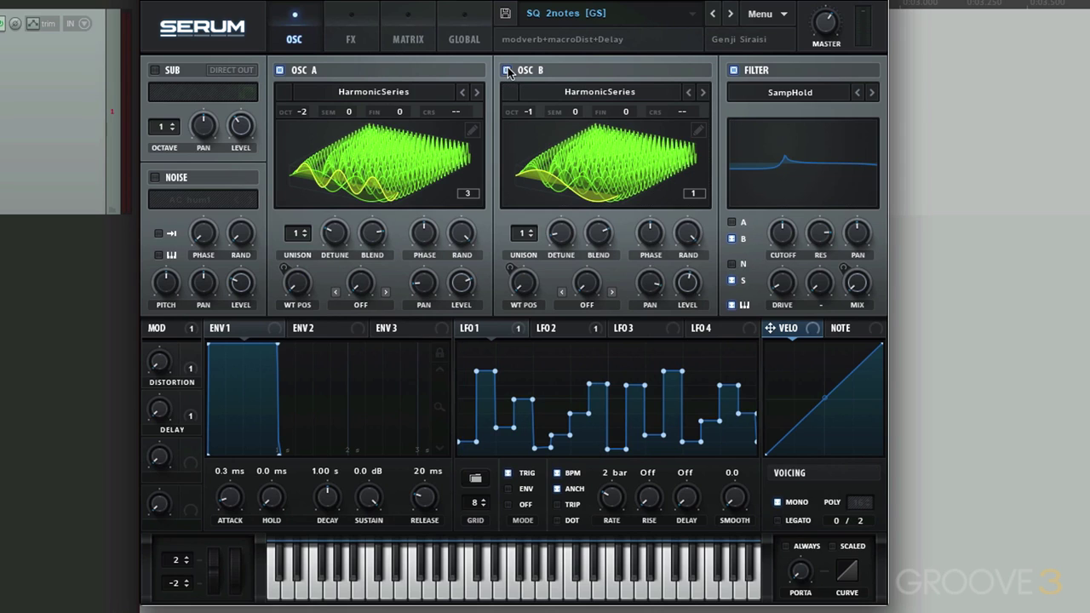
pyautogui.click(279, 70)
pyautogui.click(566, 329)
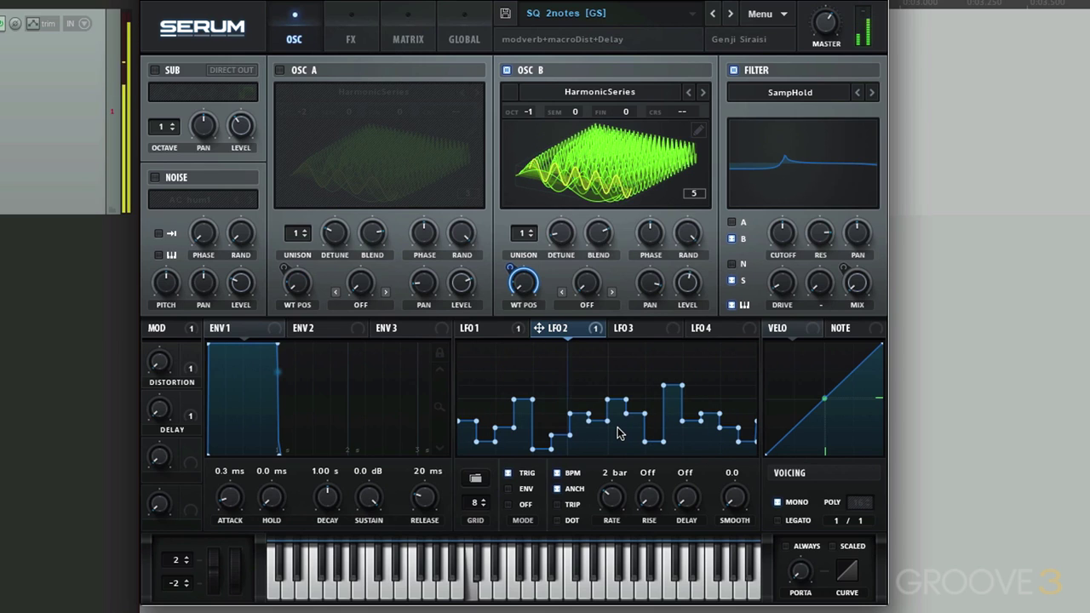
# Show OSC B's wavetable as a flat waveform and open its wavetable categories.
pyautogui.click(648, 201)
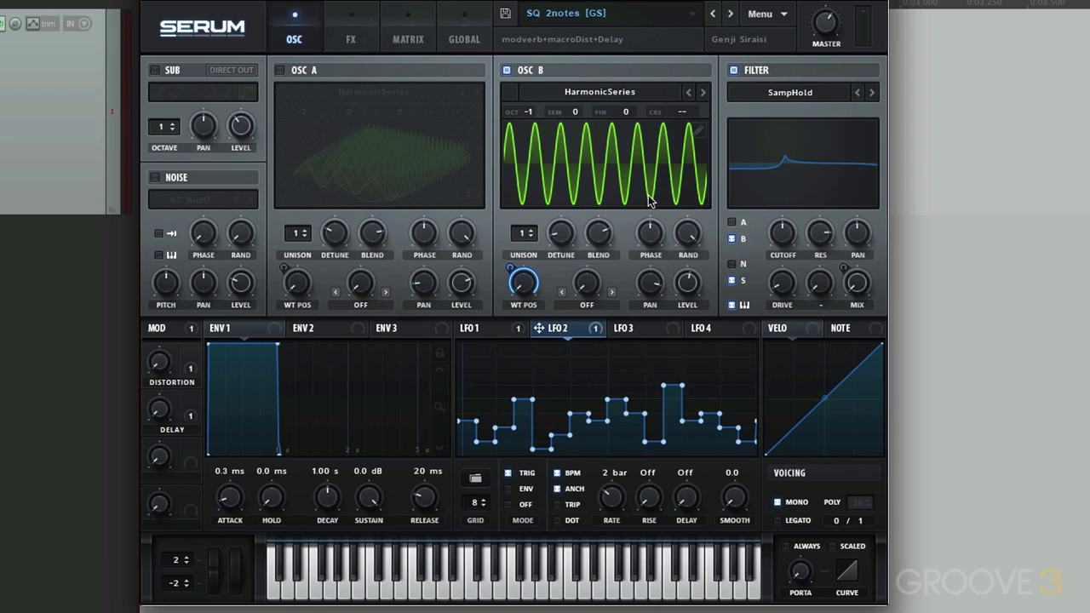
pyautogui.click(601, 92)
pyautogui.moveTo(547, 124)
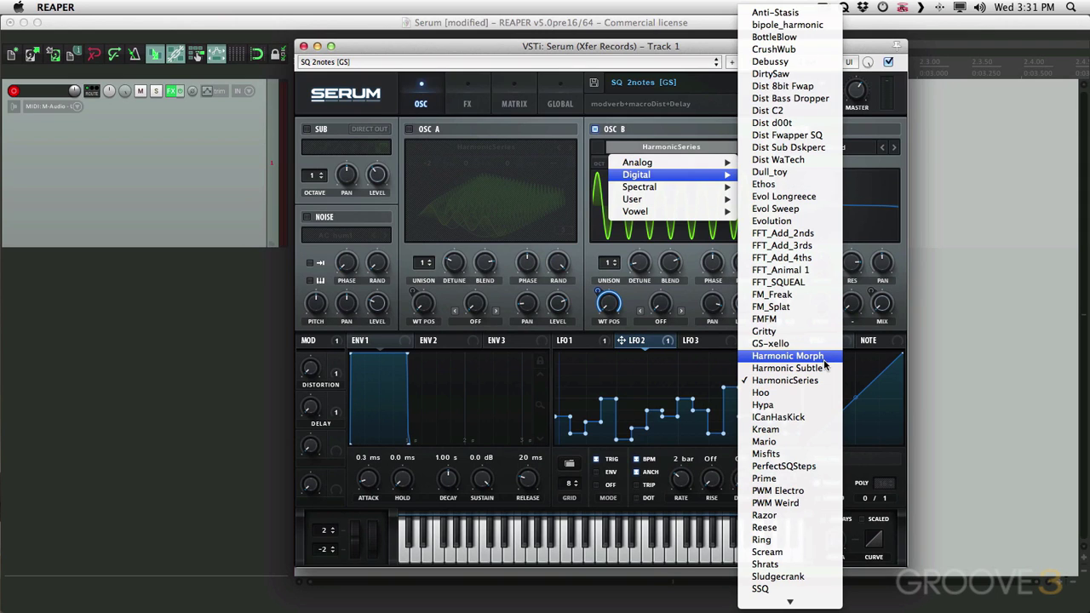
# Load Digital > Harmonic Morph into OSC B and turn OSC A back on.
pyautogui.click(787, 355)
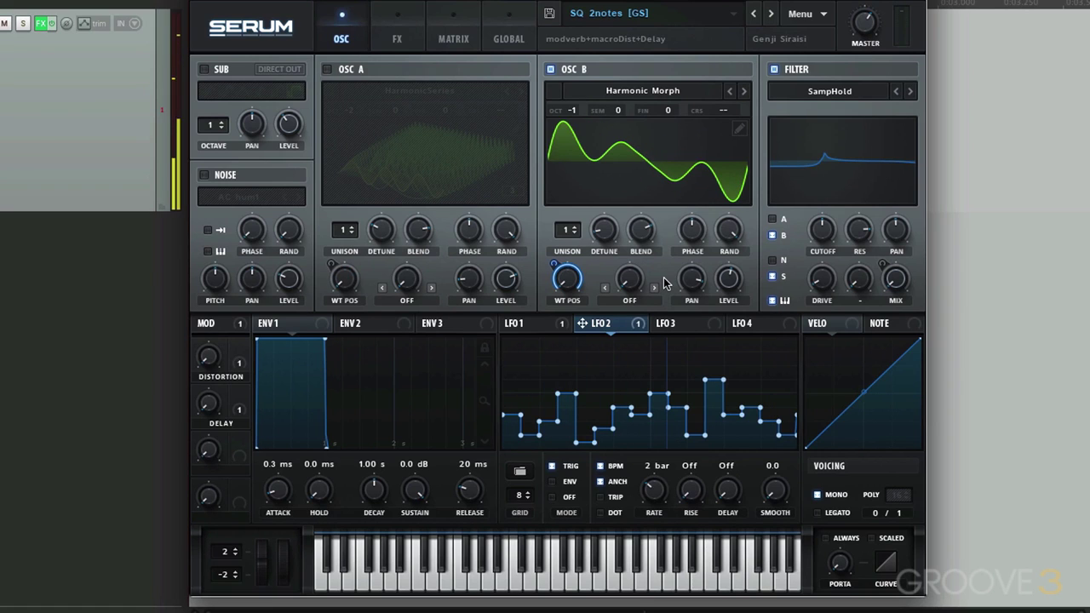
pyautogui.moveTo(570, 107)
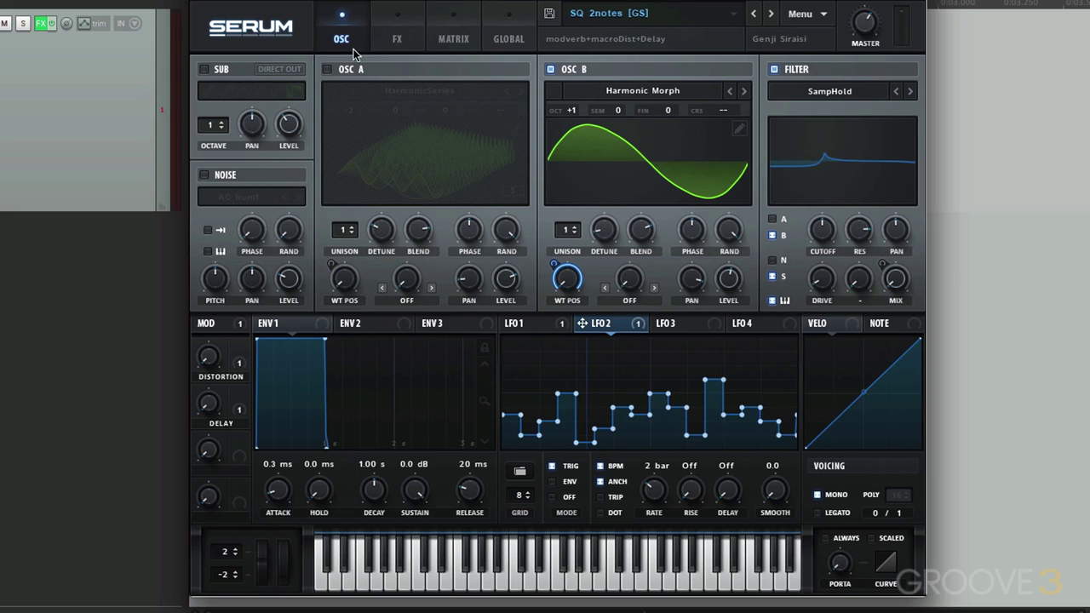
pyautogui.click(327, 69)
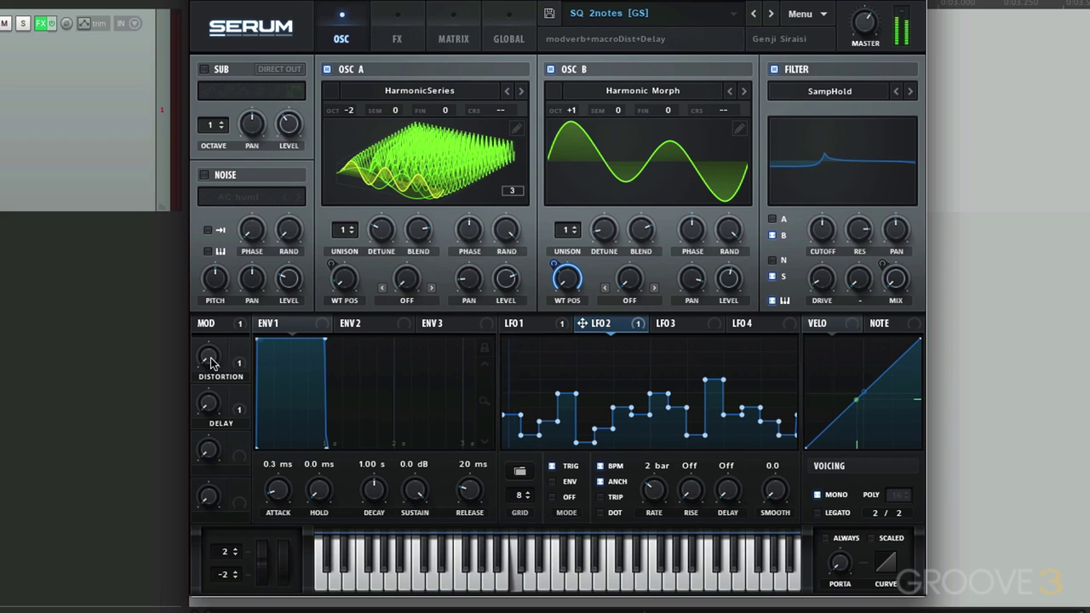
# Raise the Macro 1 DISTORTION knob to 18%.
pyautogui.moveTo(211, 364); pyautogui.dragTo(223, 339)
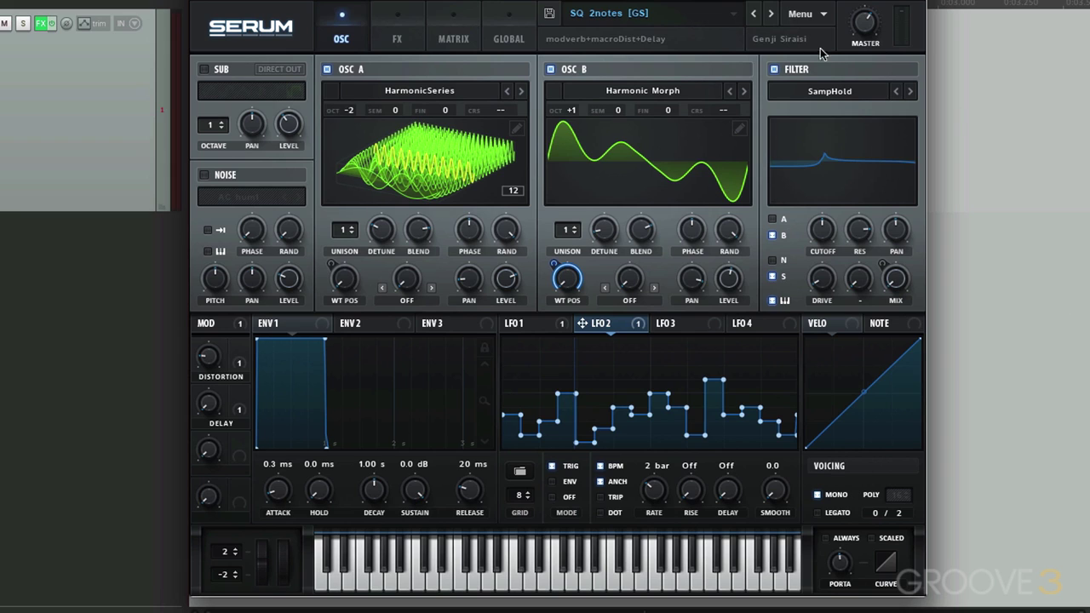
# Restore SQ 2notes, then audition the Seq presets SQ Anxiety Loop and SQ Big Fat Squeezer.
pyautogui.click(773, 15)
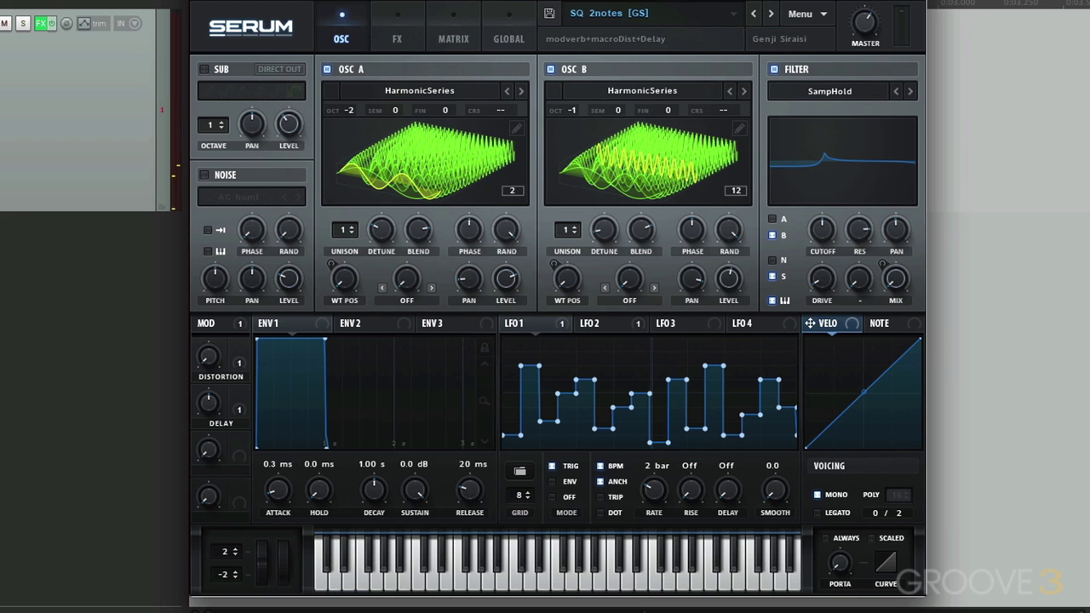
pyautogui.click(634, 20)
pyautogui.moveTo(605, 132)
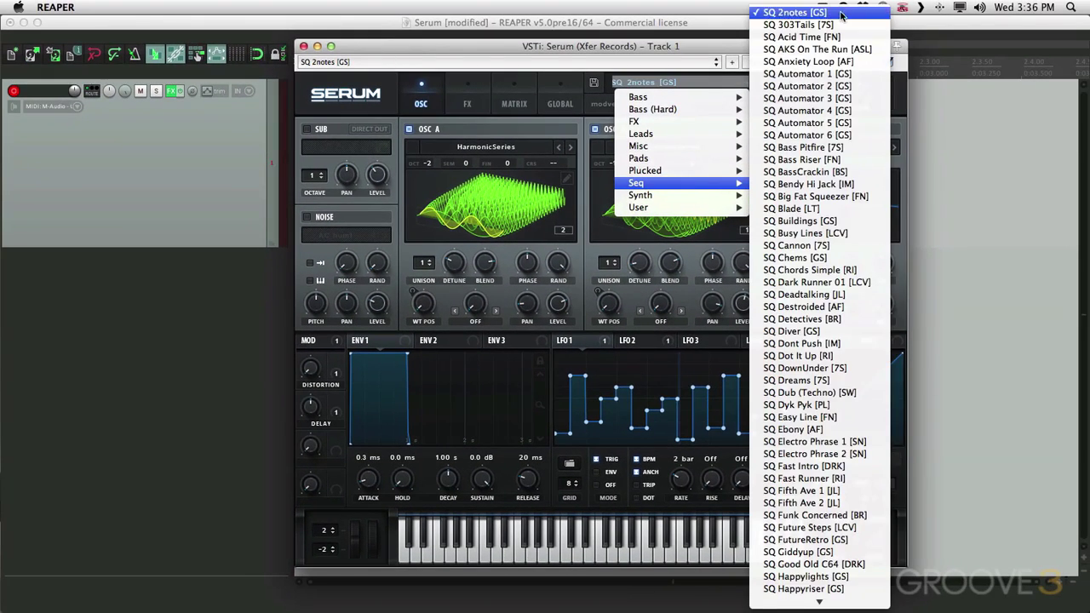
pyautogui.click(840, 36)
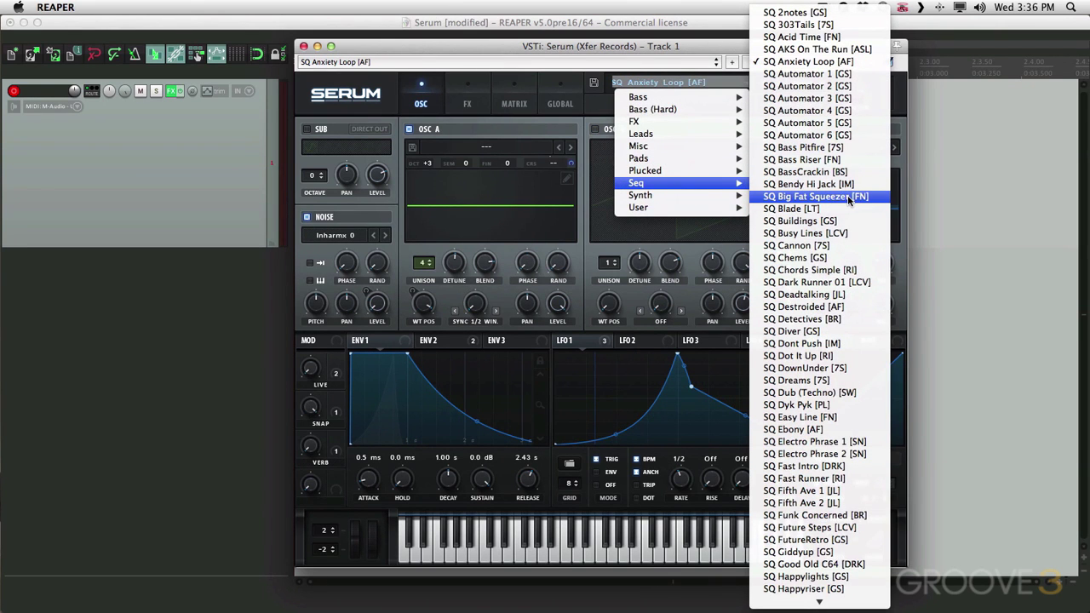
pyautogui.click(847, 195)
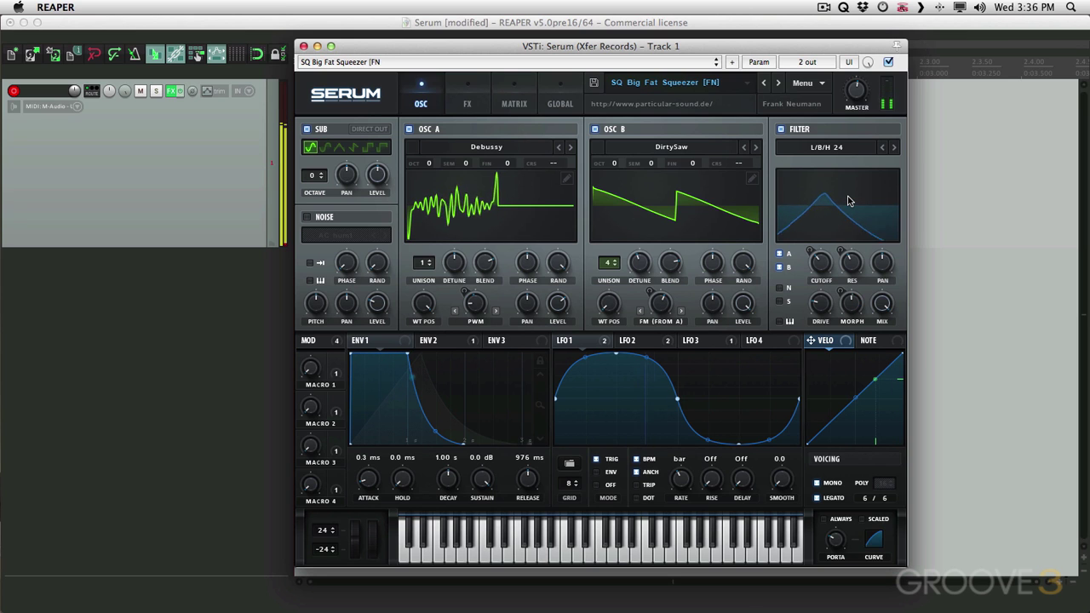
pyautogui.click(664, 82)
# Load SQ Chords Simple [RI] from the Seq presets submenu.
pyautogui.moveTo(673, 182)
pyautogui.click(788, 271)
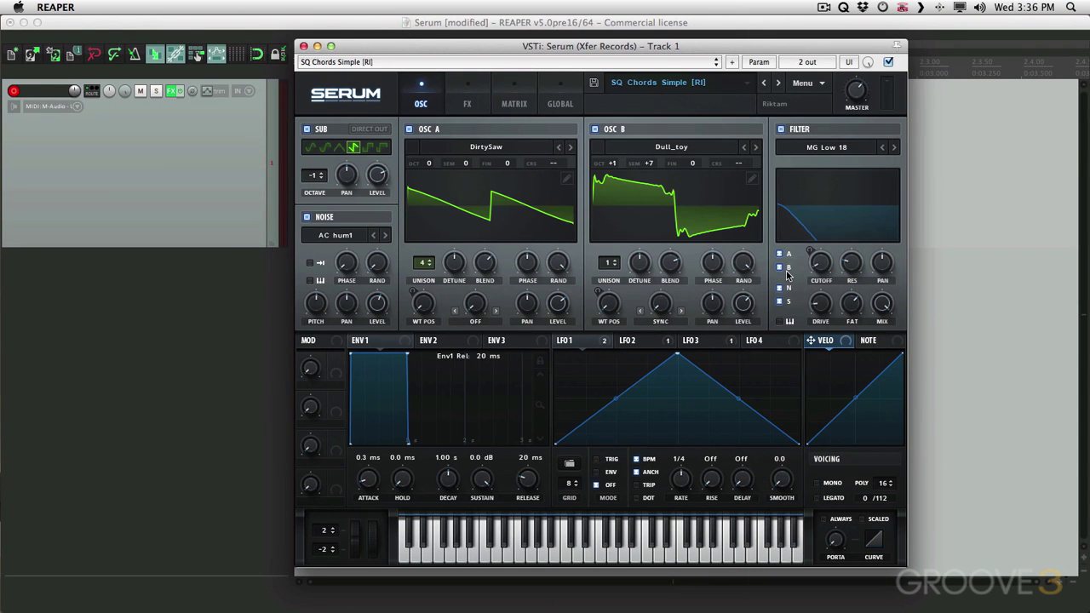